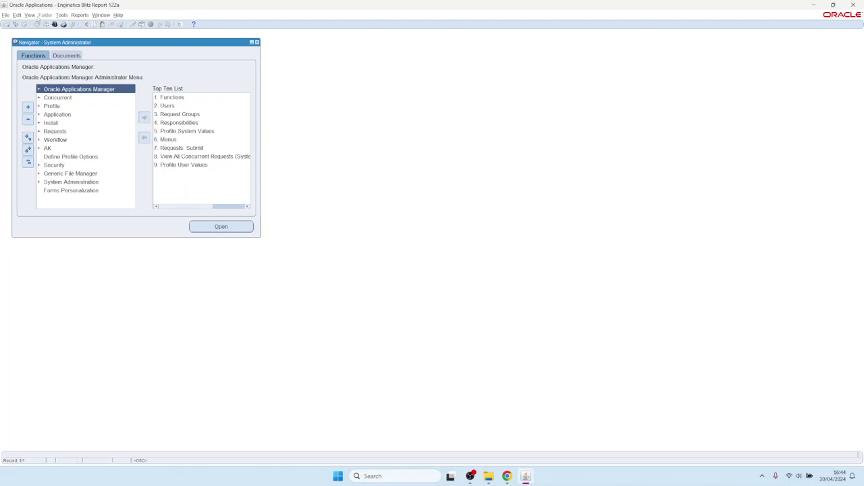
Step: Start opening the concurrent Requests window from the System Administrator navigator
click(33, 15)
Step: Submit the Blitz Report Update Menu Entries request with its default Update parameters, declining another request
click(45, 104)
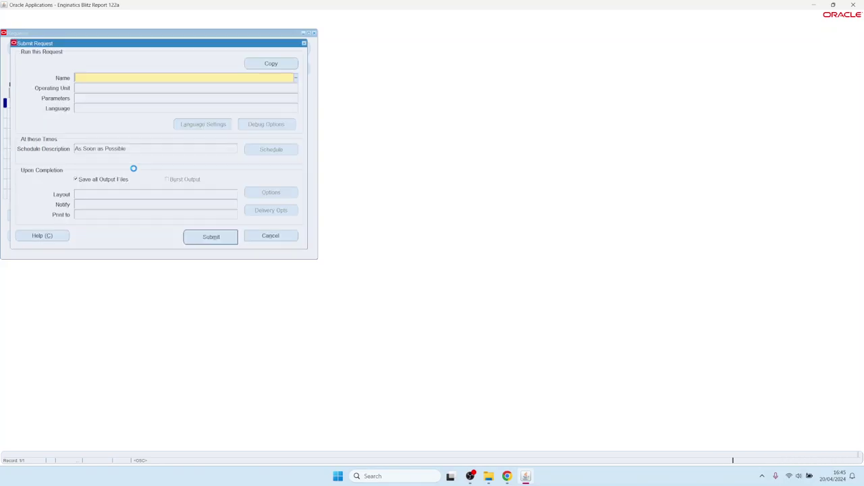
text(Blitz%)
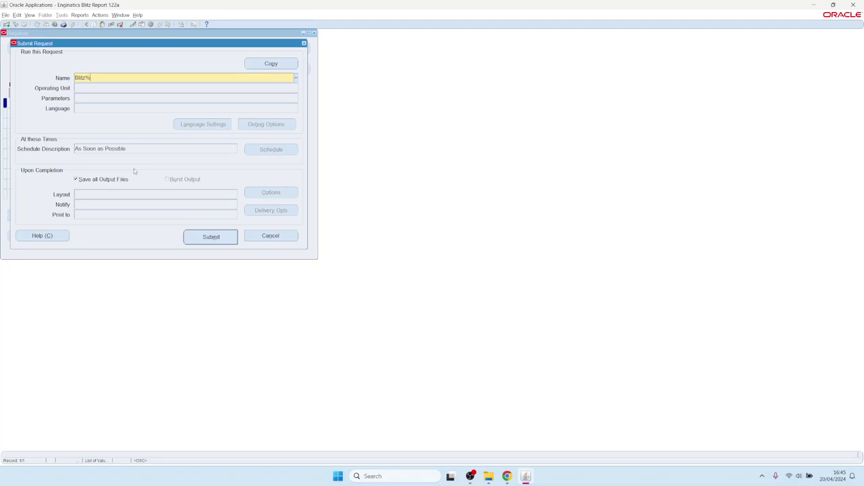
key(Tab)
key(Down)
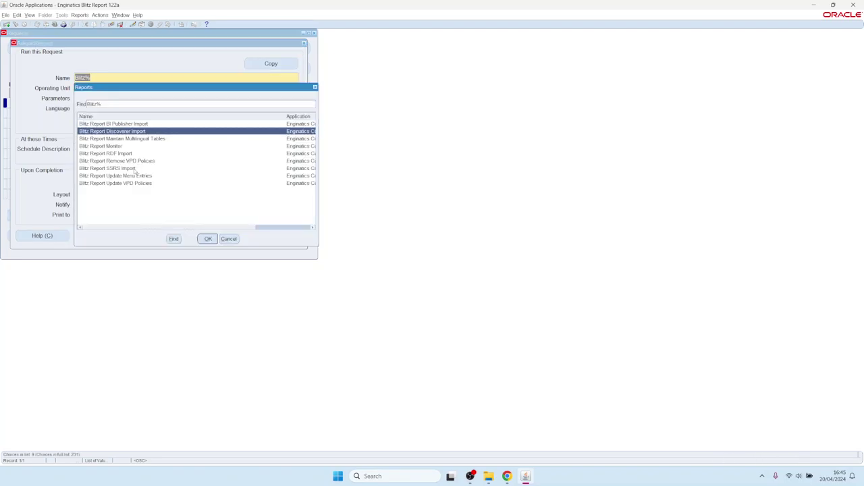
key(End)
key(Up)
key(Return)
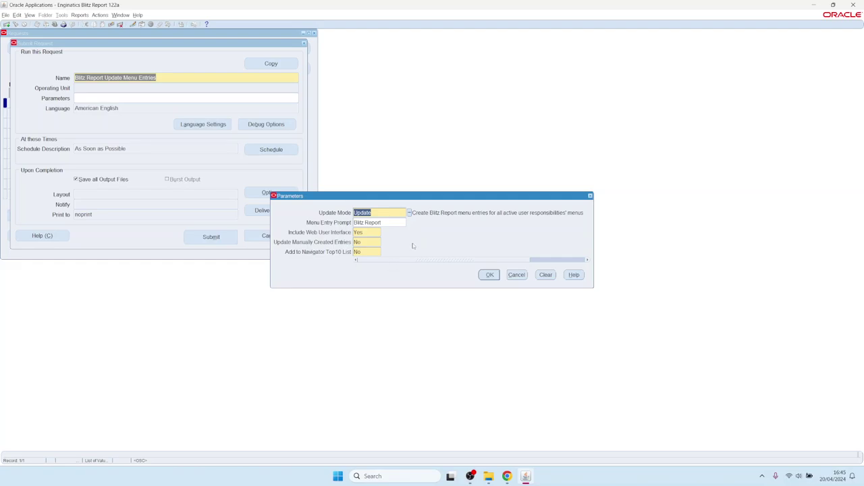
click(489, 275)
click(211, 237)
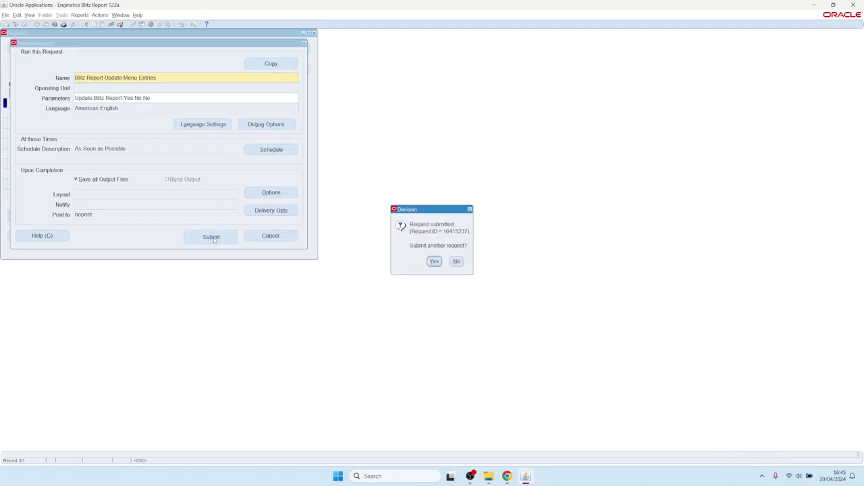
click(457, 261)
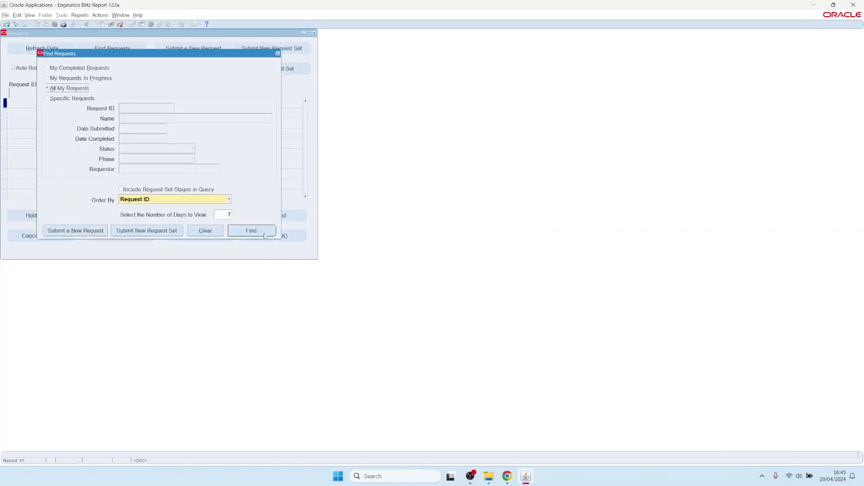
Step: List recent requests, confirm request 10415237 is Running, and close the Requests window
click(258, 235)
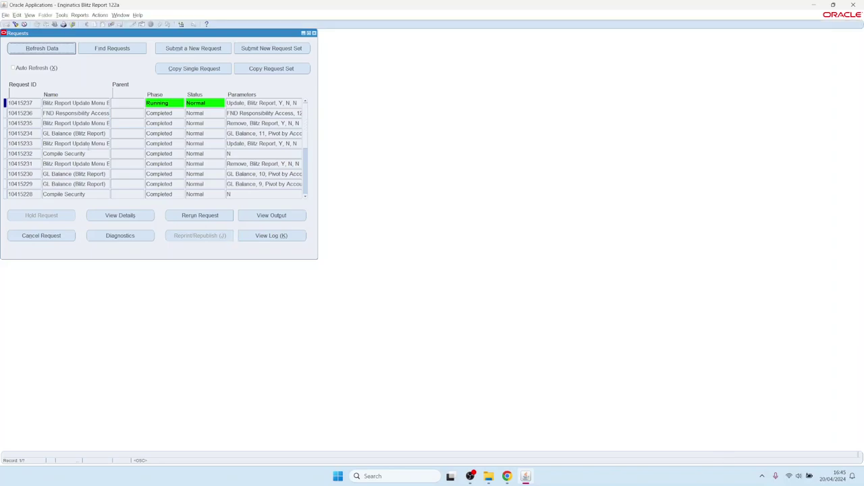
click(314, 34)
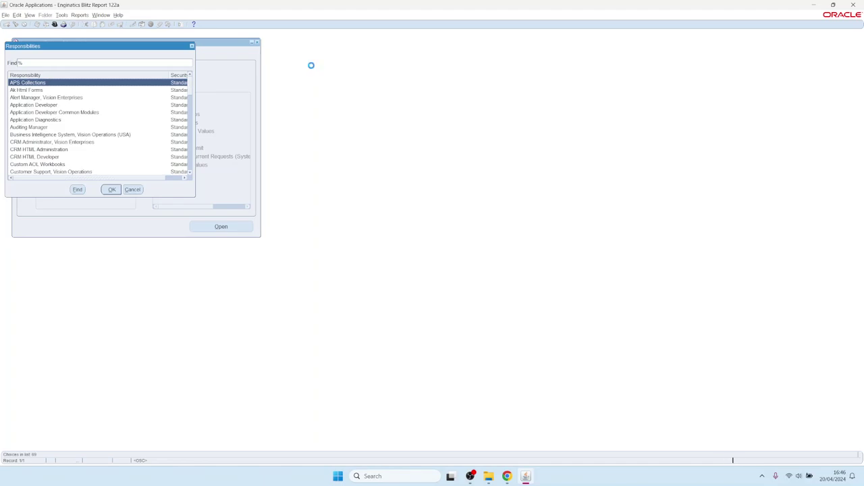
Step: Switch to General Ledger, Vision Operations (USA) and launch Blitz Report with GL Balance loaded
text(a)
key(BackSpace)
text(general Ledger)
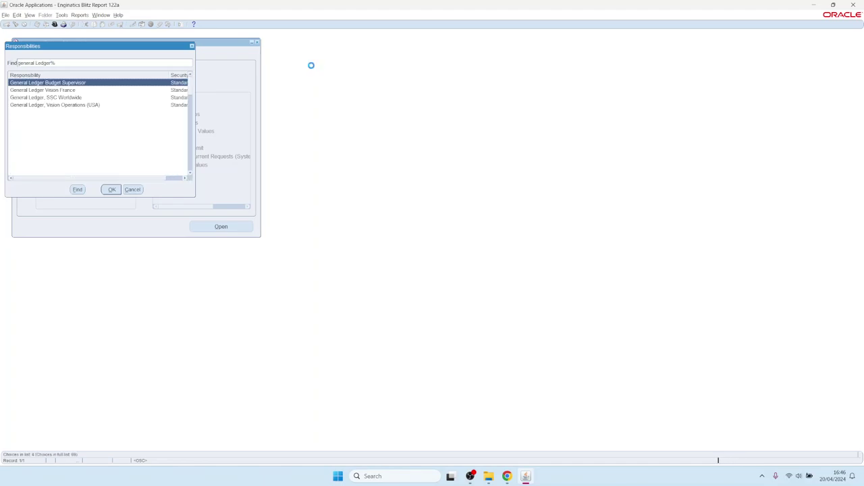
key(Down)
key(Down)
key(Down)
key(Return)
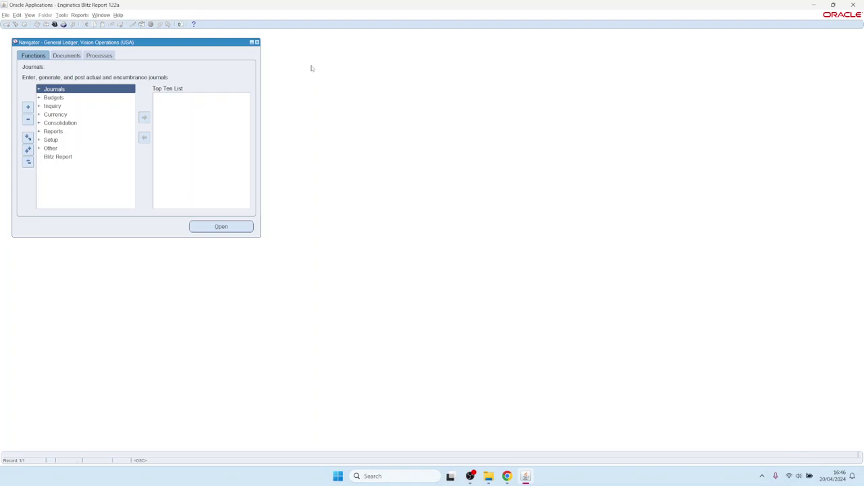
click(59, 156)
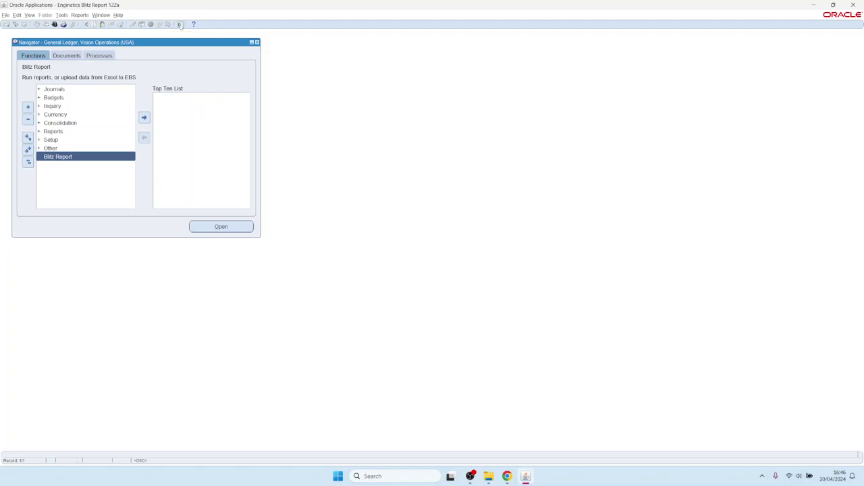
click(180, 25)
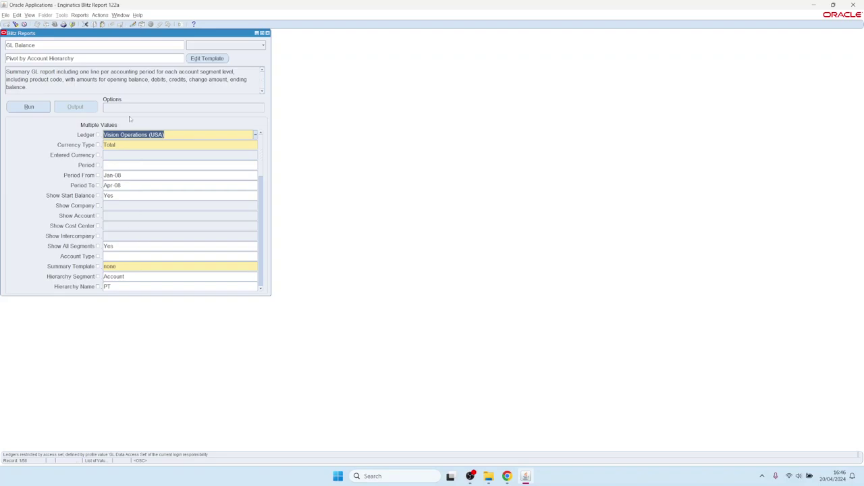
Step: Run GL Balance, review its Pivot by Account Hierarchy Excel output, and return to Oracle Applications
click(29, 107)
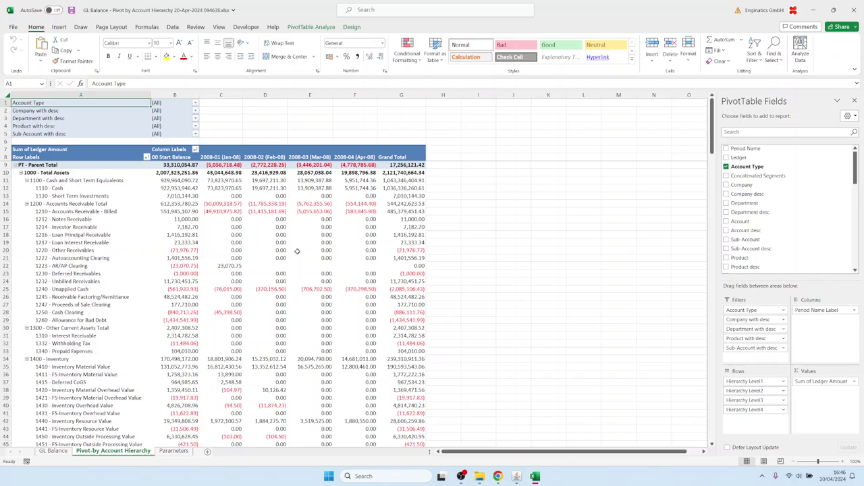
click(306, 250)
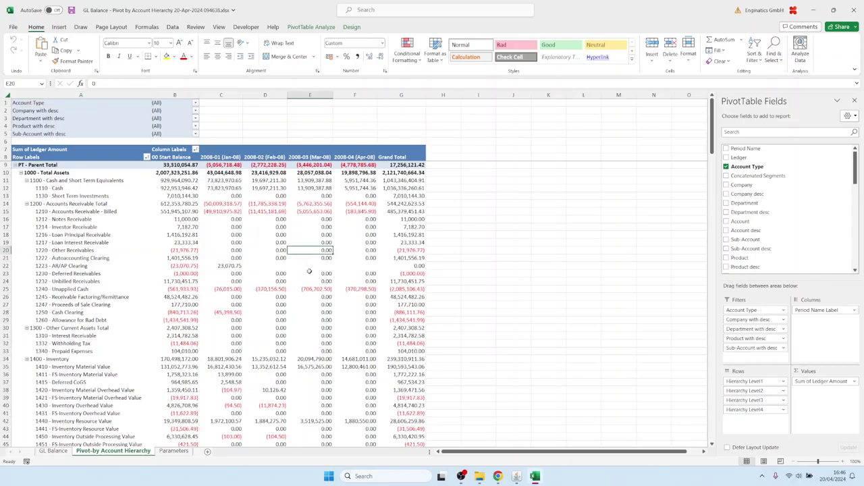
scroll(306, 263, down, 2)
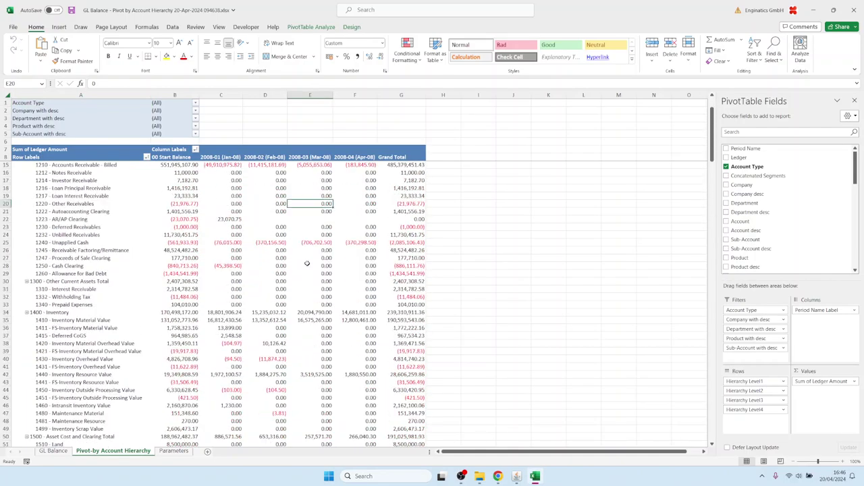
click(524, 478)
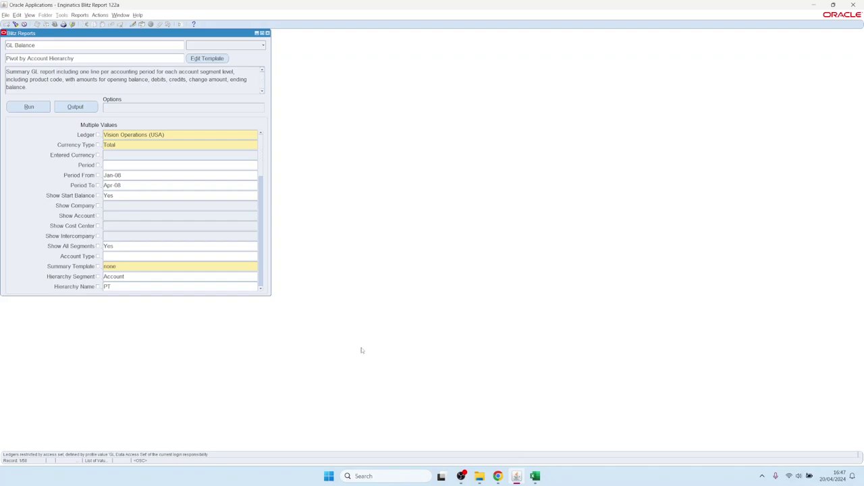
Step: Close Blitz Reports, switch to Application Developer, and reopen Blitz Report showing FND Responsibility Access
key(F4)
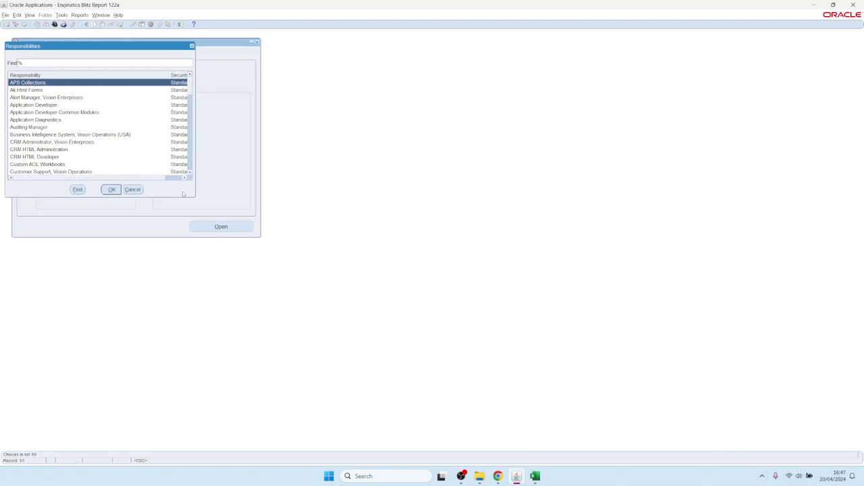
key(Down)
key(Down)
key(Down)
key(Return)
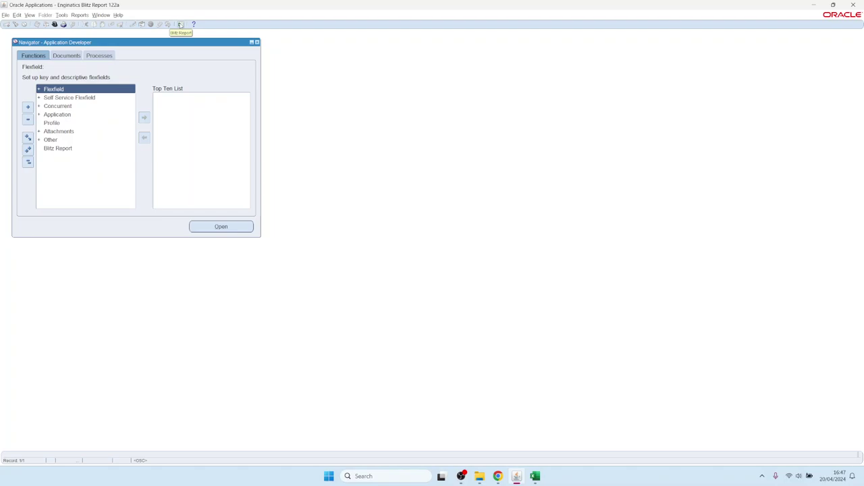
click(181, 24)
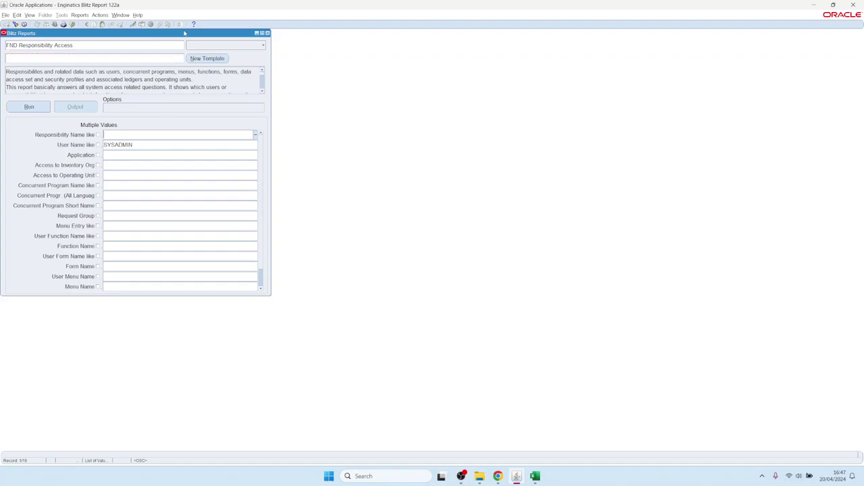
Step: Nudge the Blitz Reports window aside before switching responsibility
drag(182, 34, 239, 43)
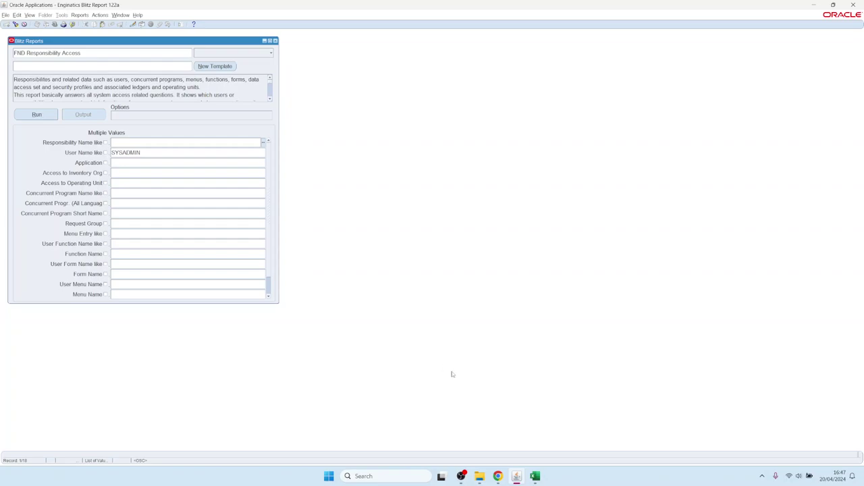
mouse_move(497, 477)
Step: Switch to the System Administrator responsibility
key(ctrl+l)
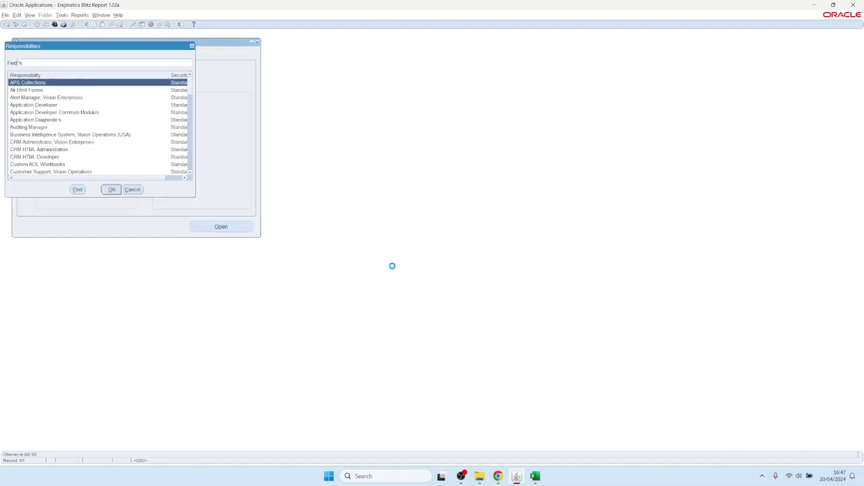
text(s)
key(Return)
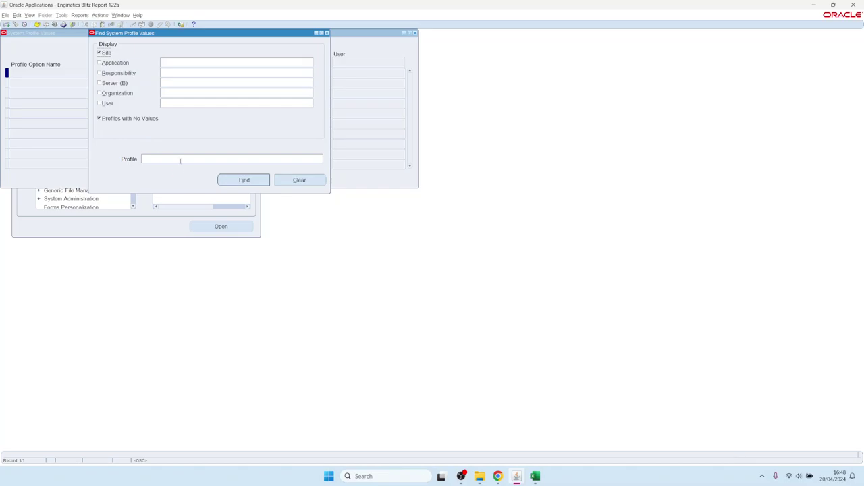
Step: Find Blitz% profile values at site level and for user SYSADMIN
text(Blitz%)
click(179, 103)
text(SYSADMIN)
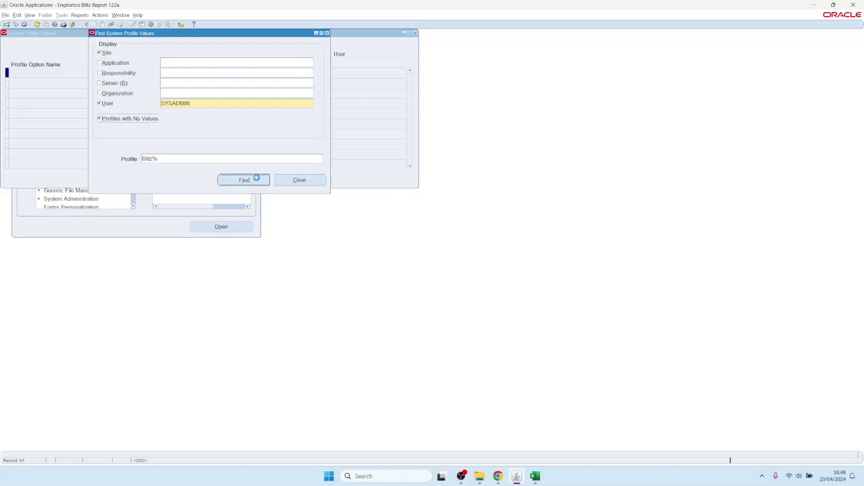
click(256, 179)
Step: Select the Blitz Report Access row and edit its site and SYSADMIN user values
click(138, 116)
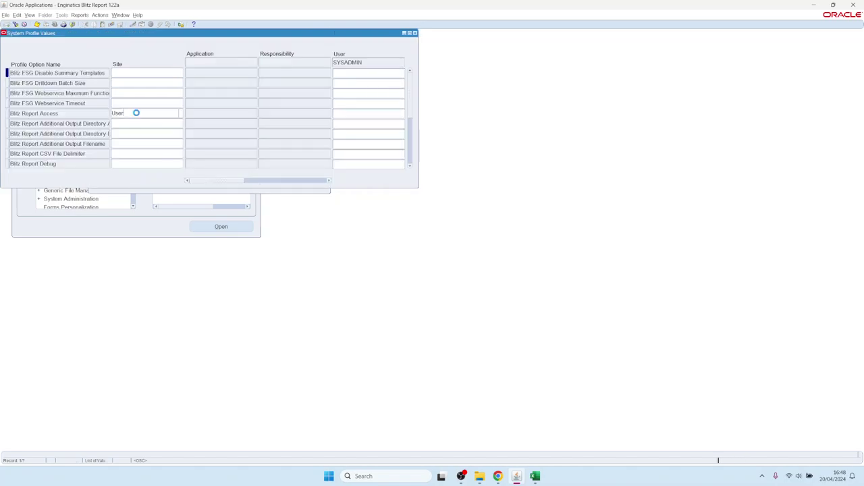
click(21, 112)
drag(10, 113, 84, 119)
click(129, 113)
click(401, 113)
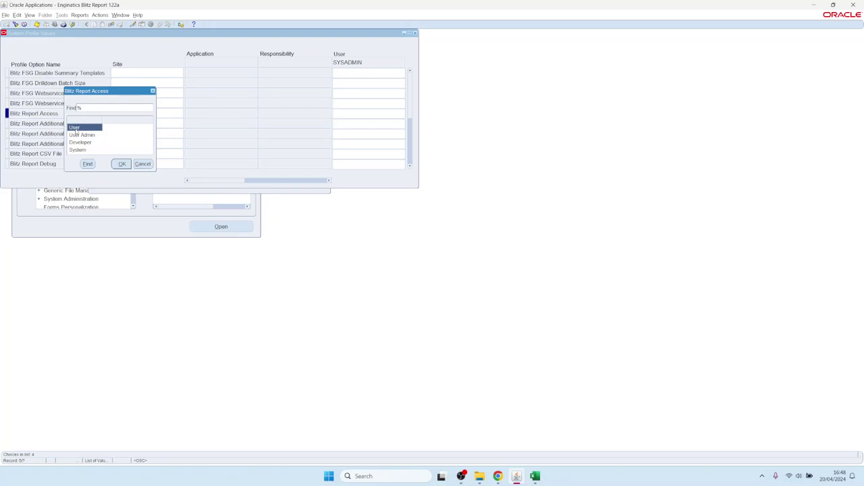
Step: Review the User Admin, Developer and System access levels, then switch to the browser
click(86, 136)
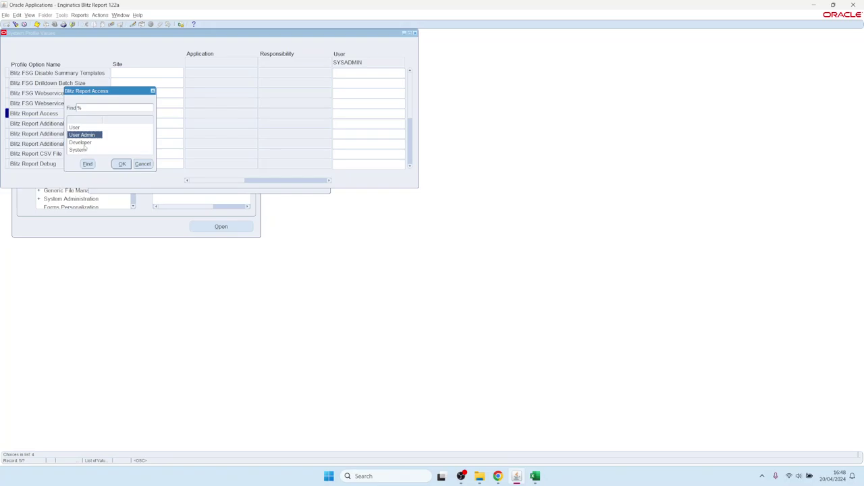
click(87, 143)
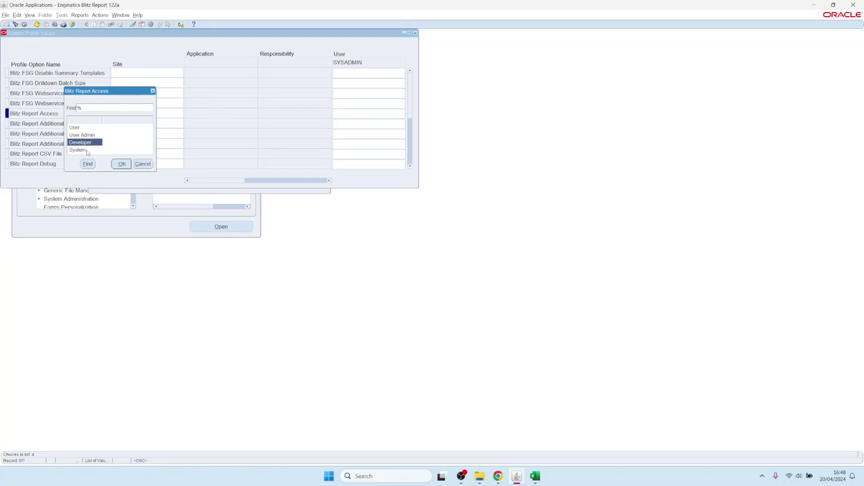
click(88, 151)
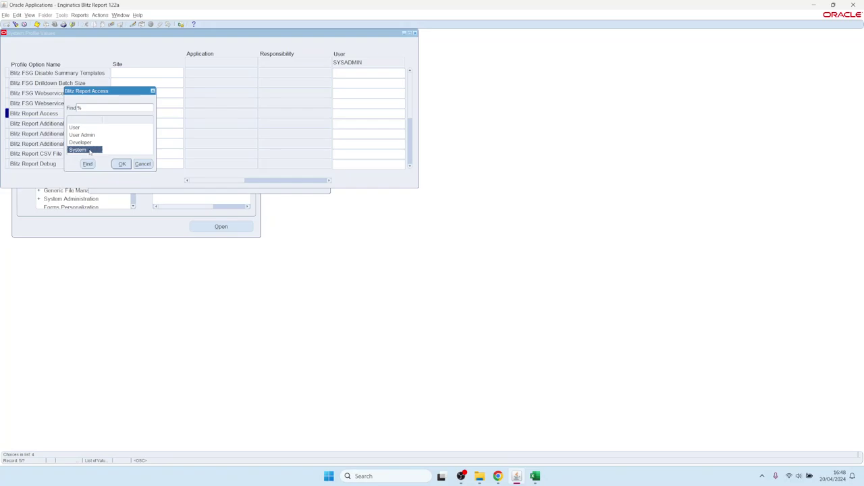
click(497, 476)
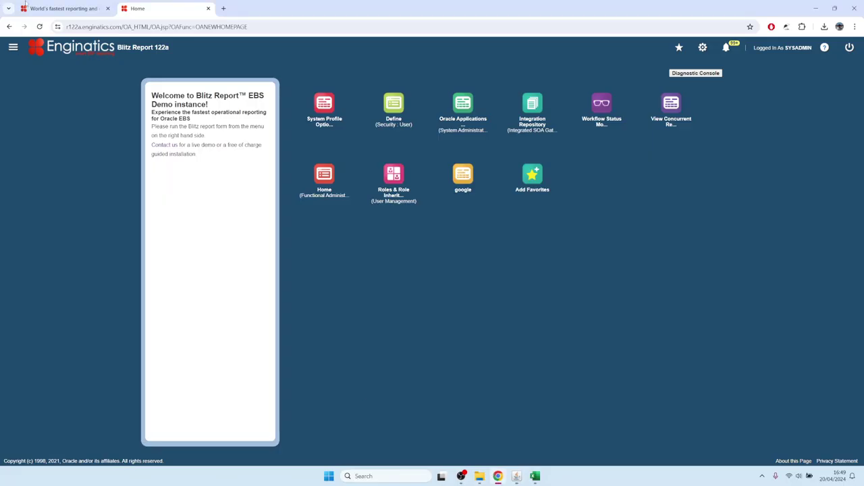
Step: Open the Blitz Report Developer Guide at its '4. Profile options' section
click(64, 9)
mouse_move(373, 65)
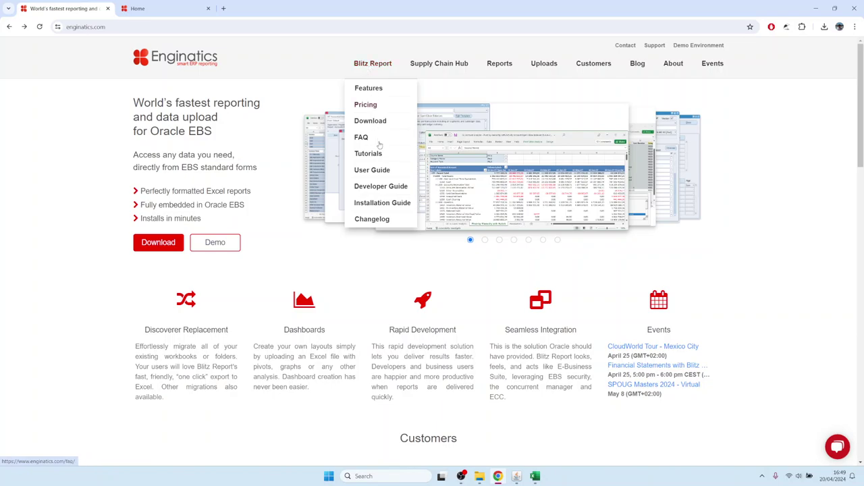
click(378, 189)
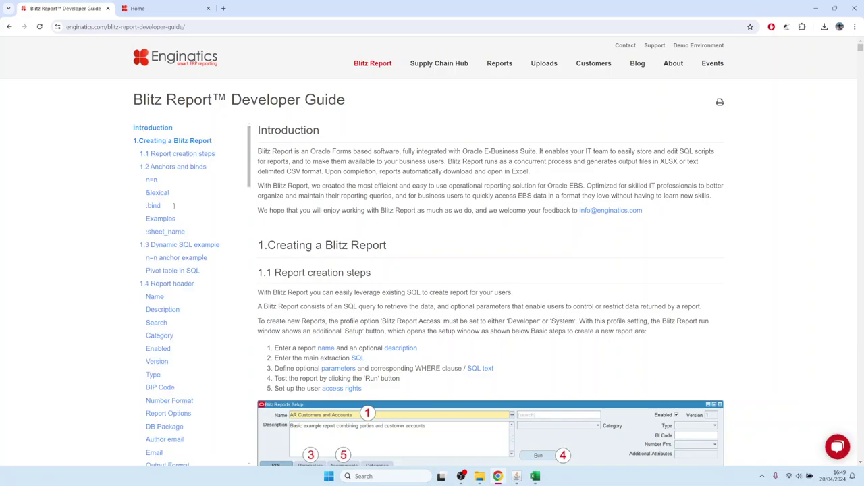
scroll(174, 206, down, 15)
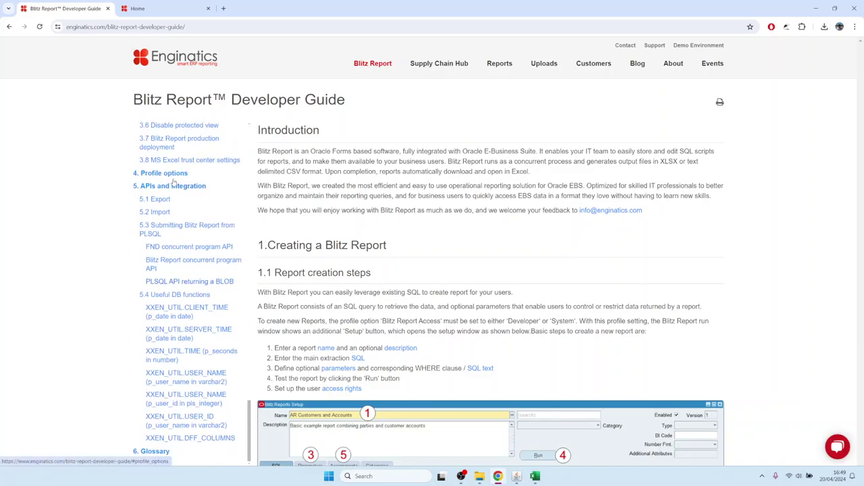
click(173, 177)
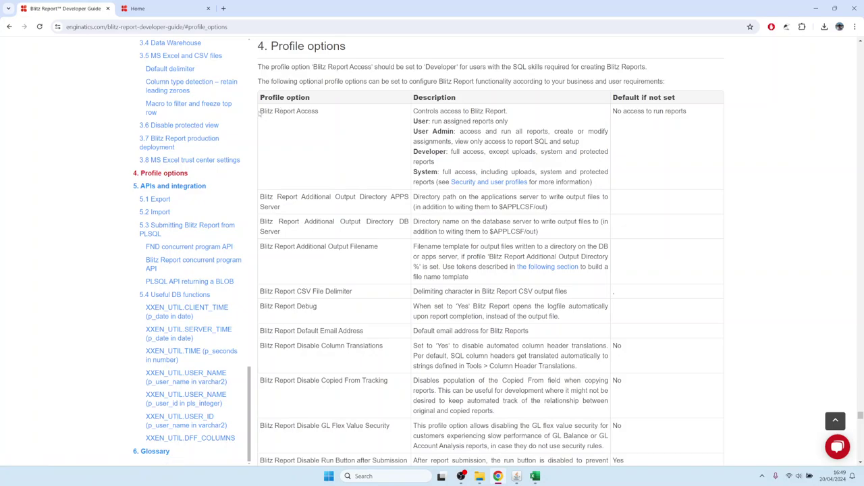
Step: Read the Blitz Report Access level descriptions, then return to Oracle Applications
drag(261, 114, 327, 111)
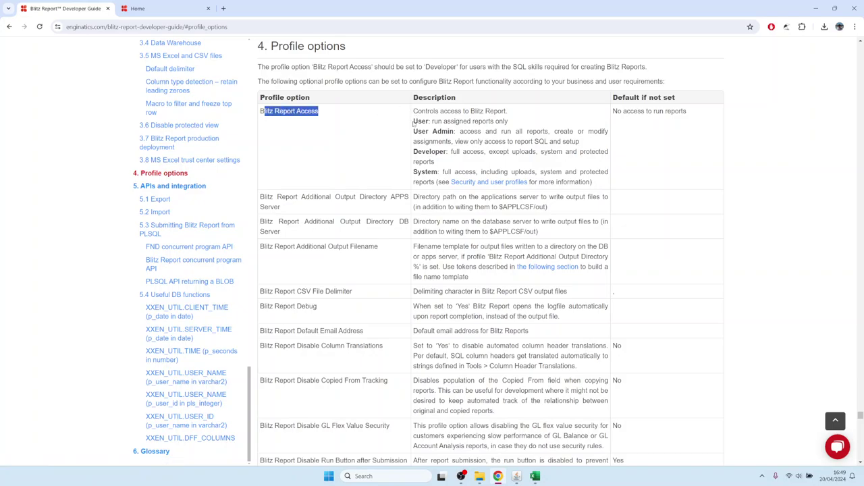
drag(413, 123, 505, 122)
click(434, 134)
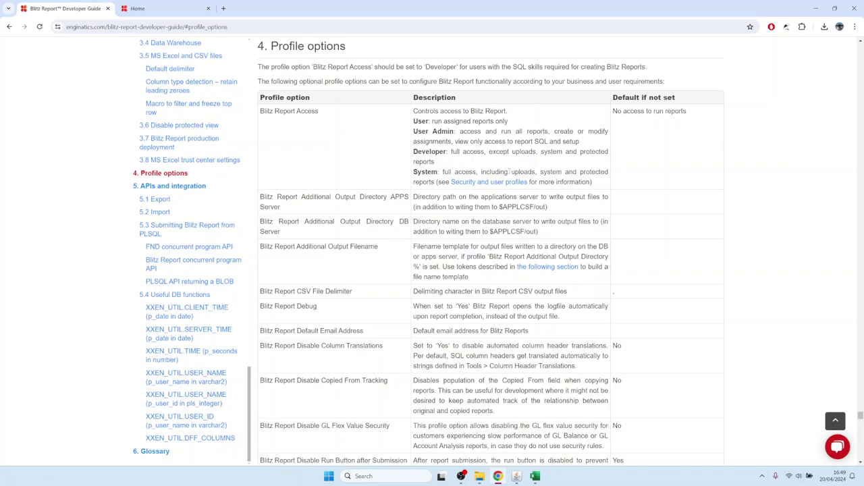
click(517, 476)
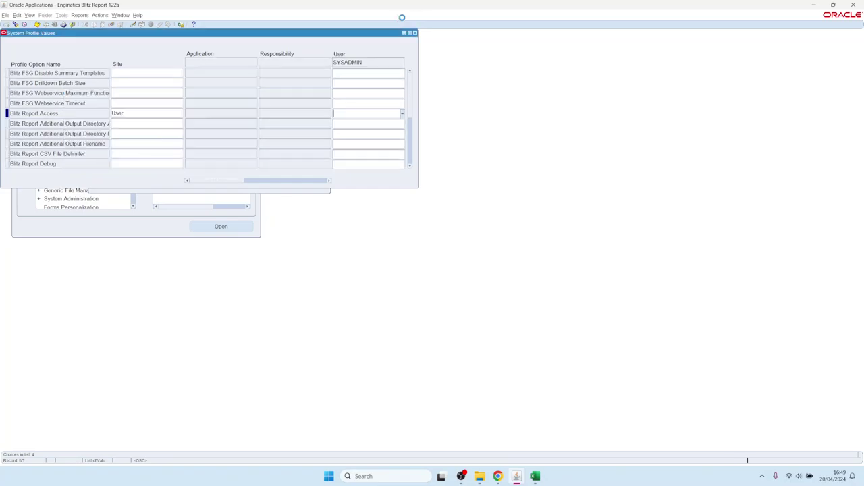
Step: Reopen System Profile Values and find the Blitz% profiles for user SYSADMIN
click(143, 164)
click(416, 32)
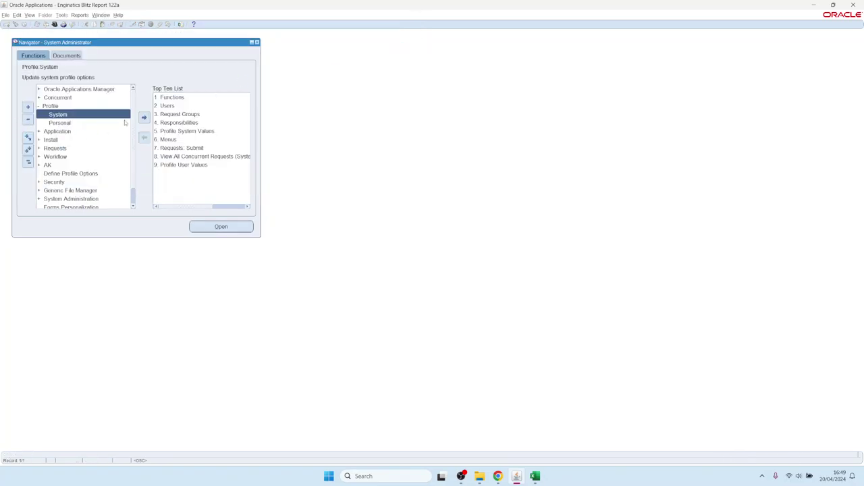
click(180, 24)
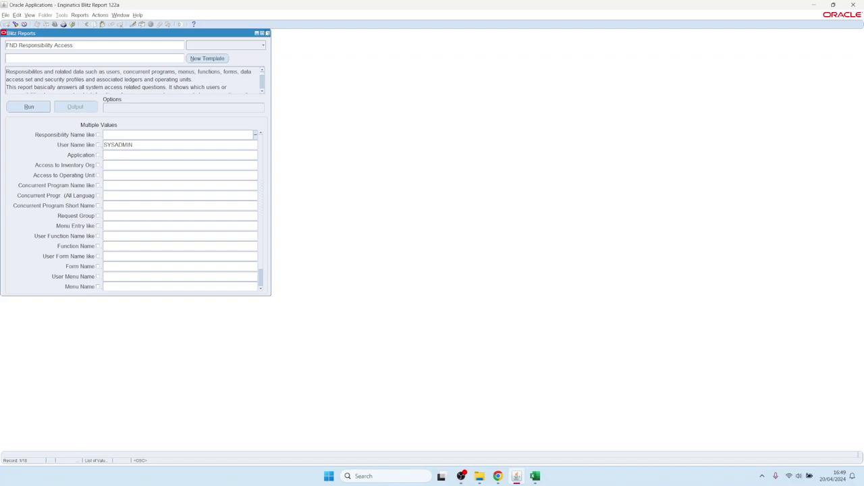
click(253, 46)
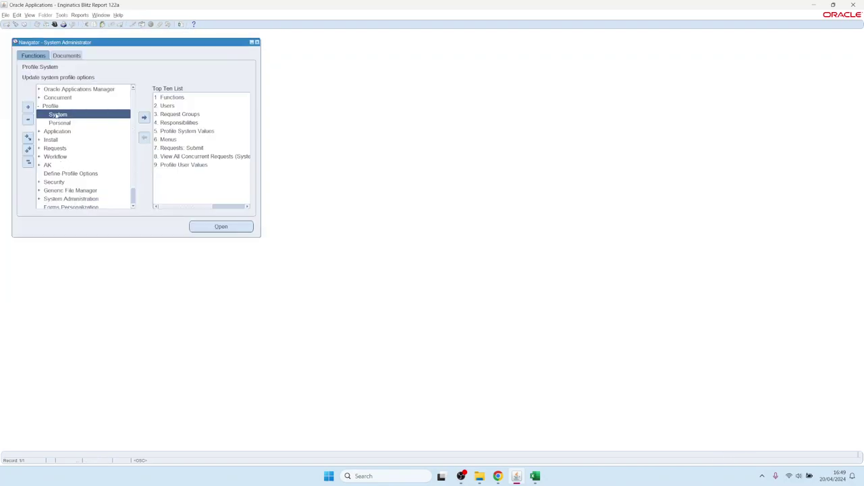
double_click(58, 114)
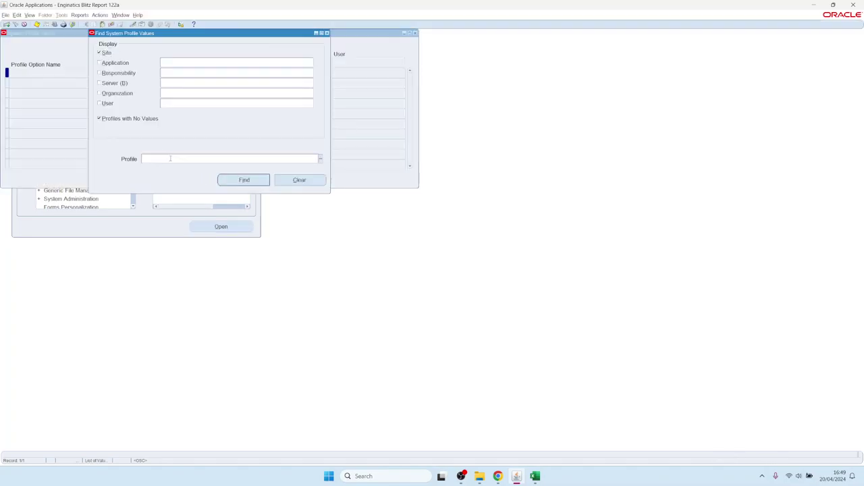
text(Blitz%)
click(178, 105)
text(SYSA)
key(Return)
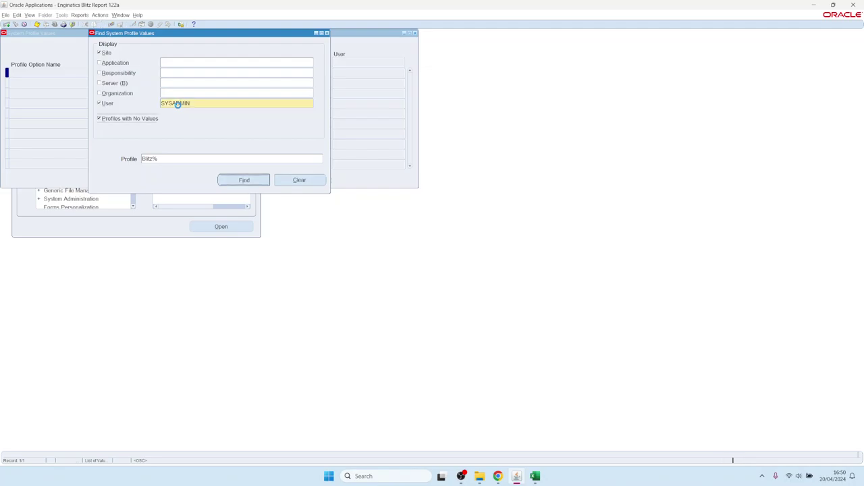
Step: Set Blitz Report Access to System at the SYSADMIN user level, save, and close the form
click(356, 111)
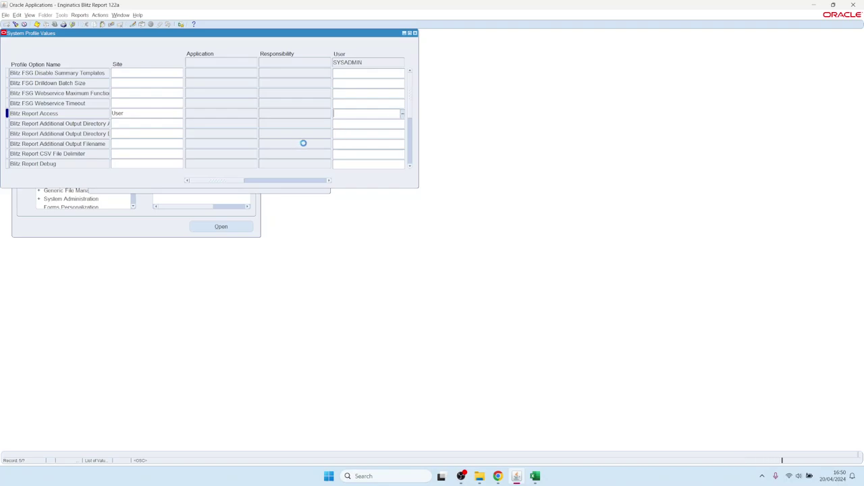
click(81, 151)
double_click(81, 150)
key(ctrl+s)
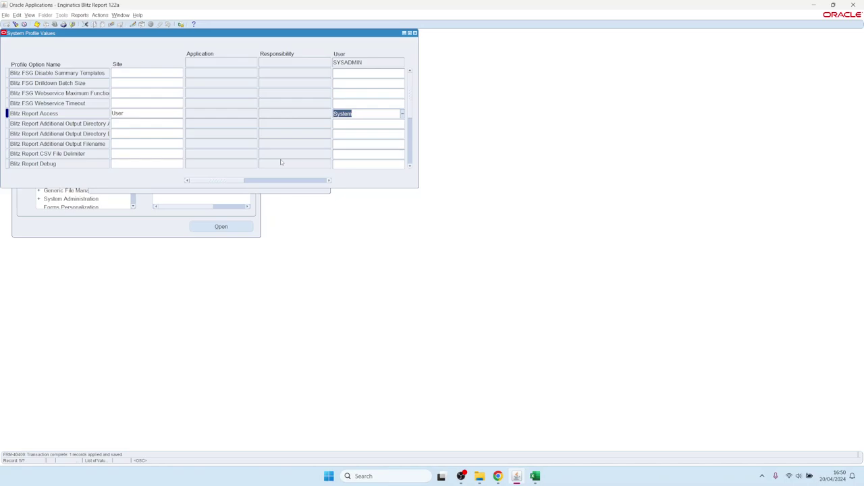
key(F4)
key(alt+f)
key(Escape)
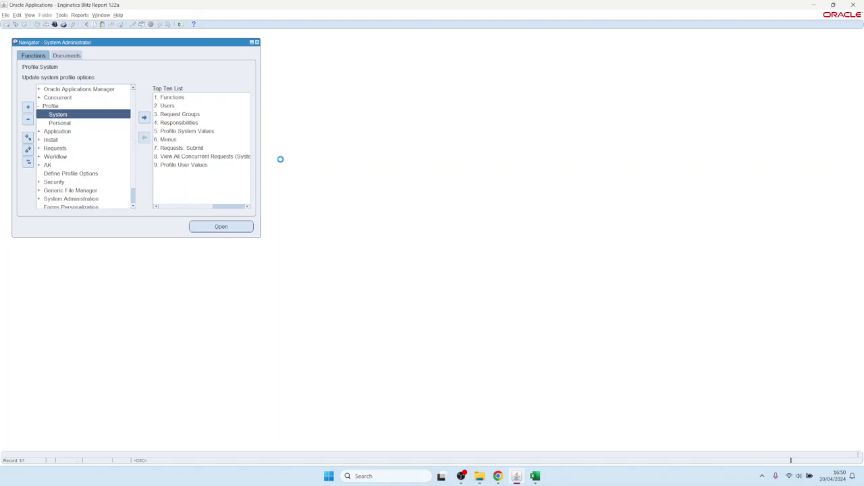
Step: Choose the System Administrator responsibility by typing 's' in the responsibility list
text(s%)
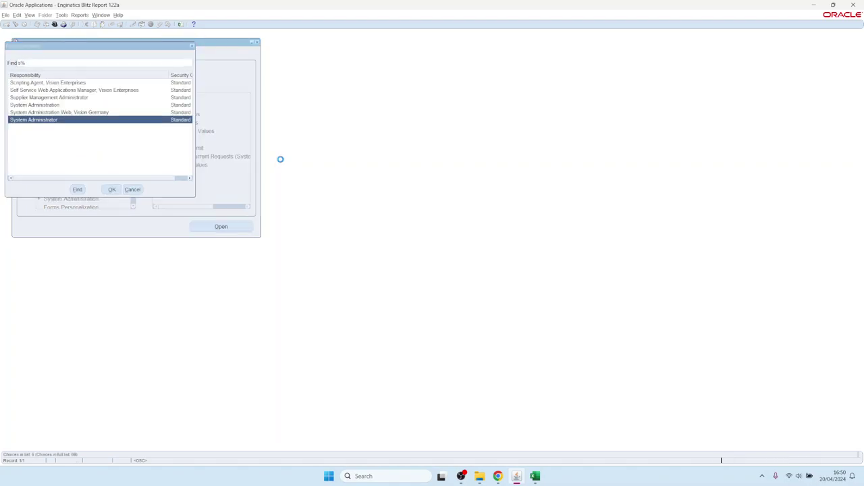
key(Return)
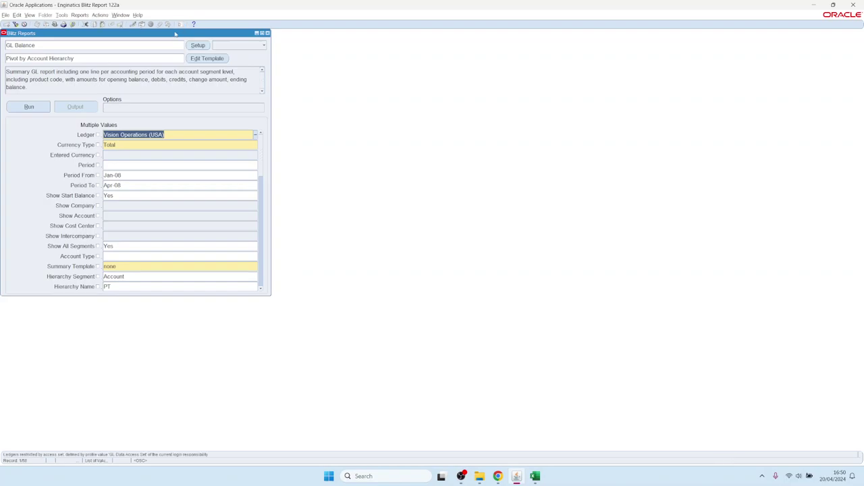
Step: Review the GL Balance setup's SQL, parameters and assignments (General Ledger, GLXIQACC, GLXJEENT)
click(200, 47)
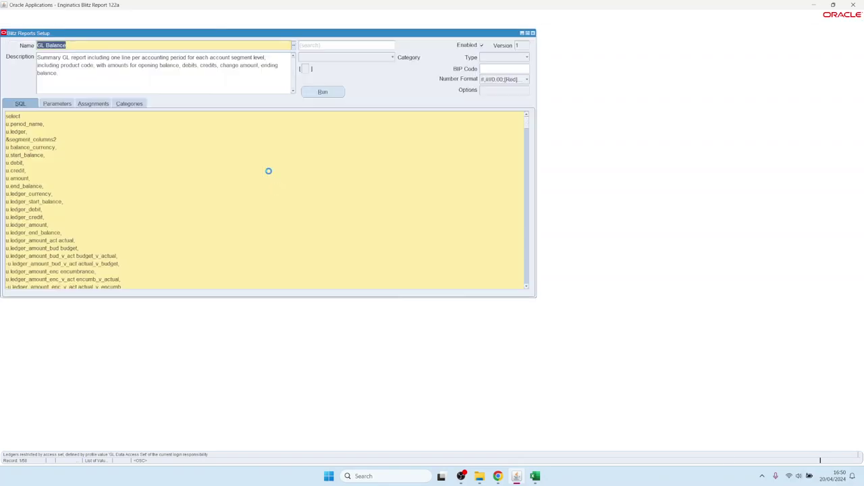
click(154, 177)
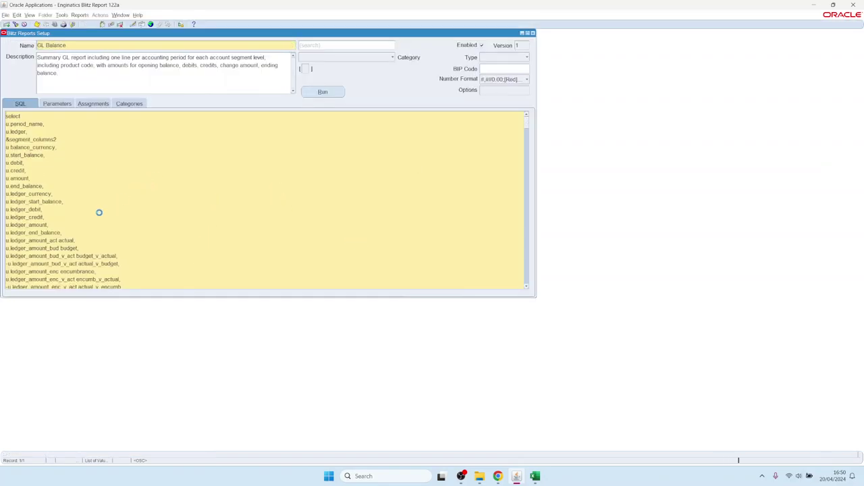
key(ctrl+a)
click(60, 105)
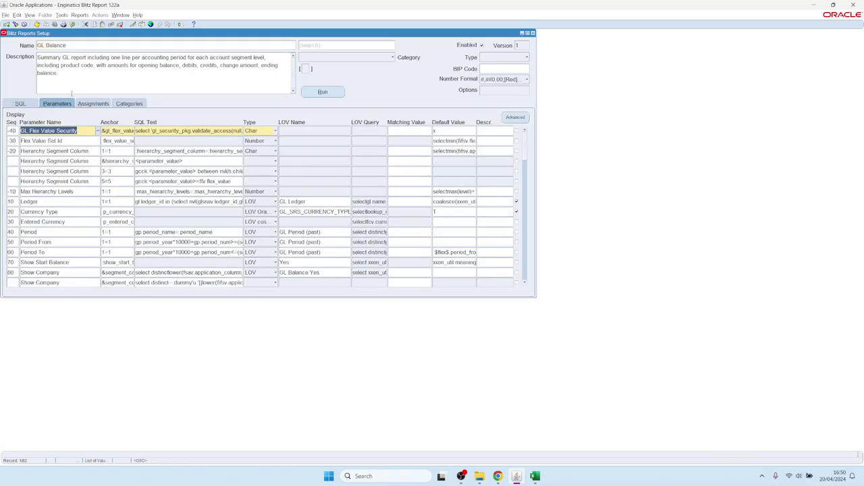
click(92, 104)
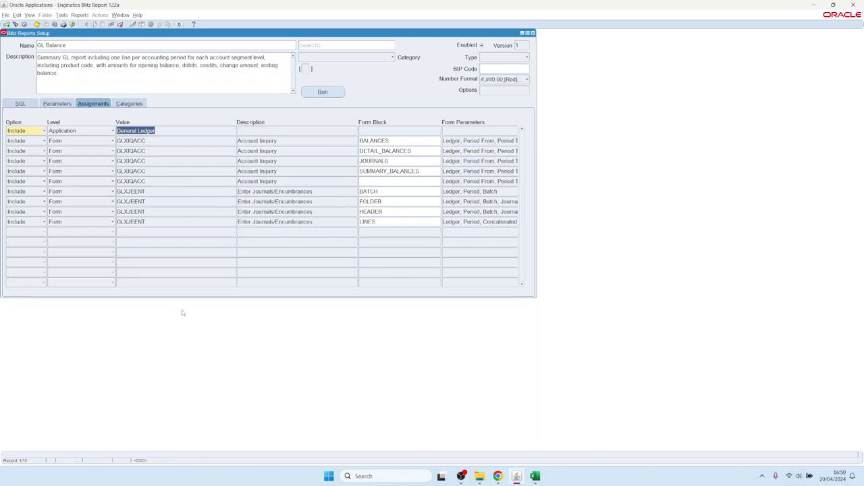
click(76, 46)
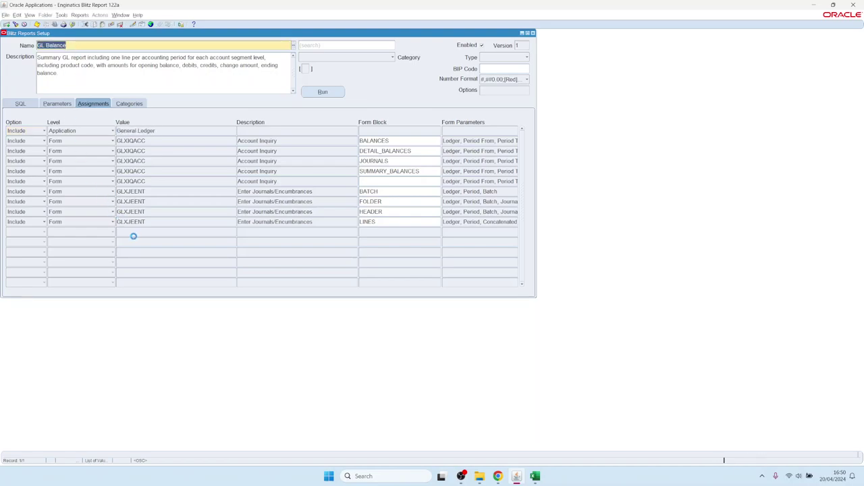
click(97, 233)
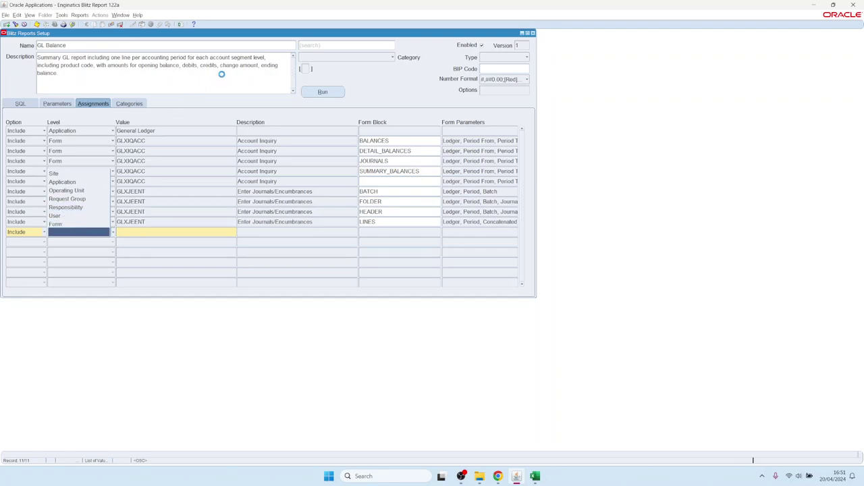
Step: Check the Blitz Report license: trial for 10 users, 1 active user, expiring 31.07.2024
key(Escape)
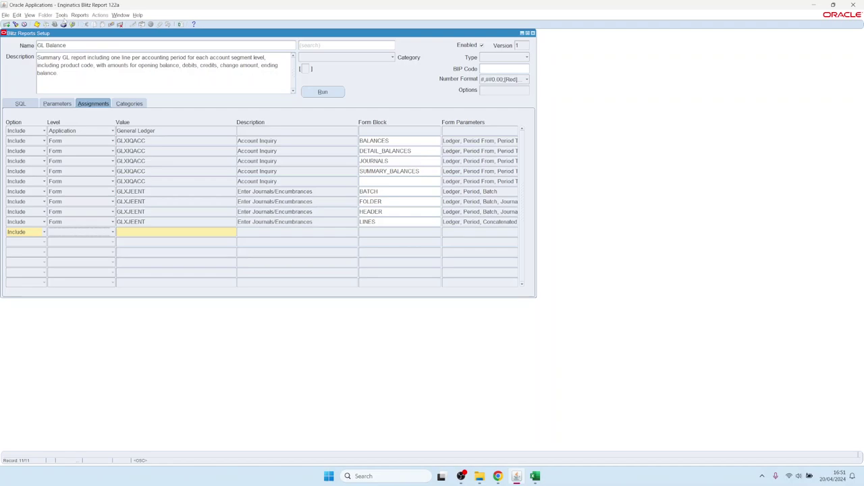
click(61, 15)
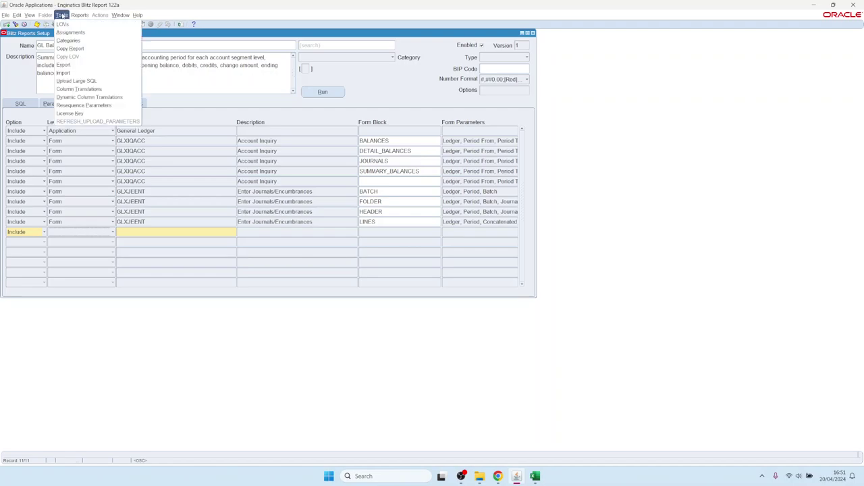
click(70, 113)
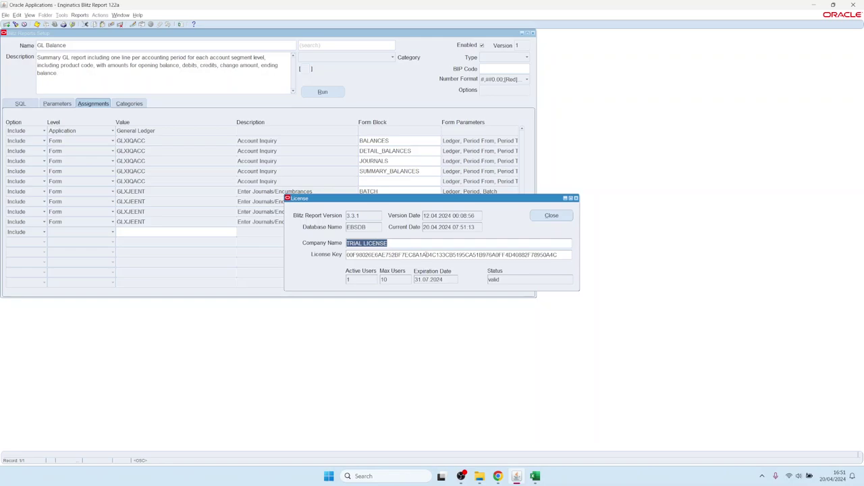
click(386, 279)
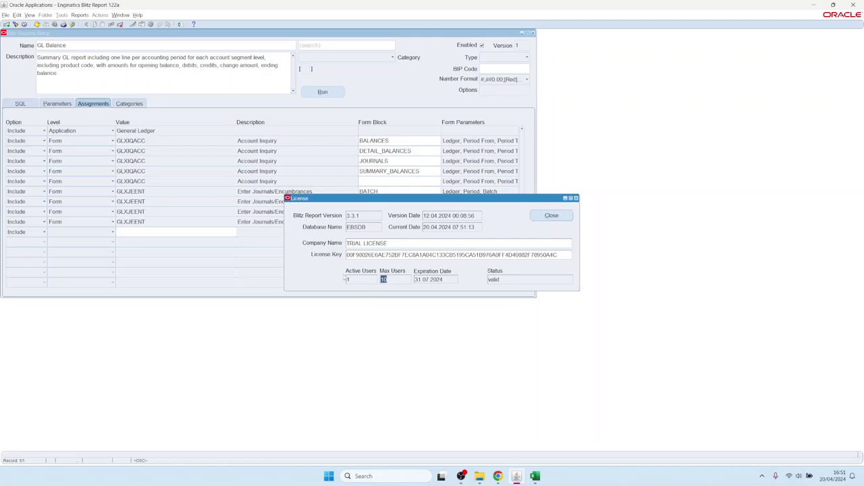
click(358, 278)
double_click(348, 280)
key(BackSpace)
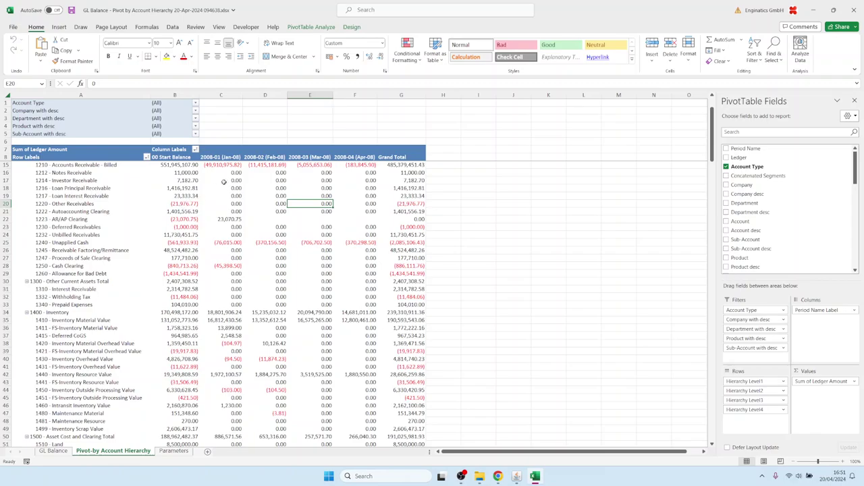
Step: Inspect the License Users sheet's single user with 14 runs, then return to Oracle Applications
click(46, 111)
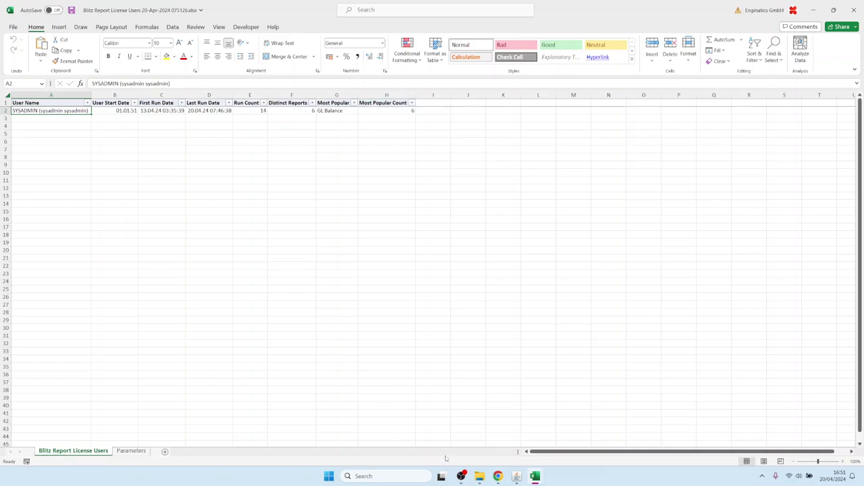
mouse_move(521, 471)
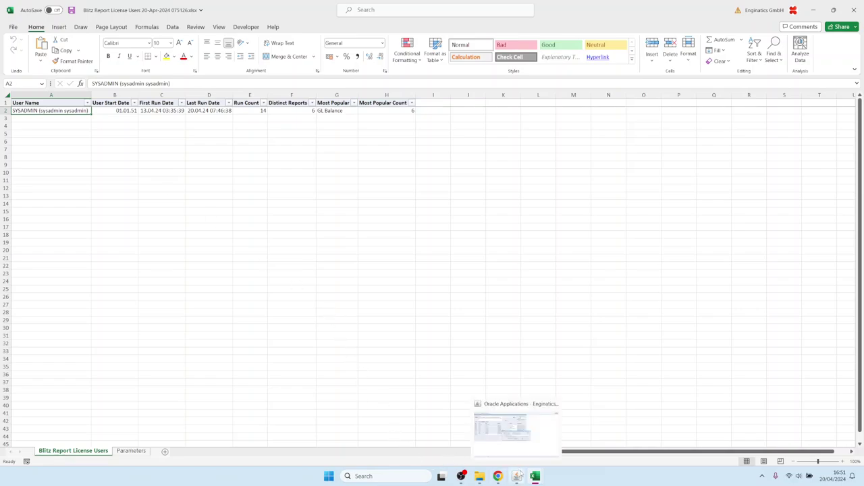
click(516, 449)
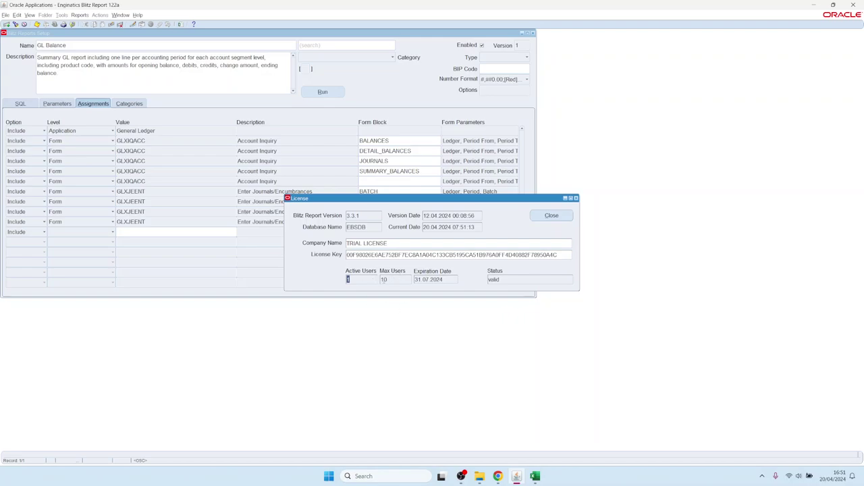
Step: Close the license and setup windows and search System Profile Values for Blitz%
click(552, 215)
click(533, 33)
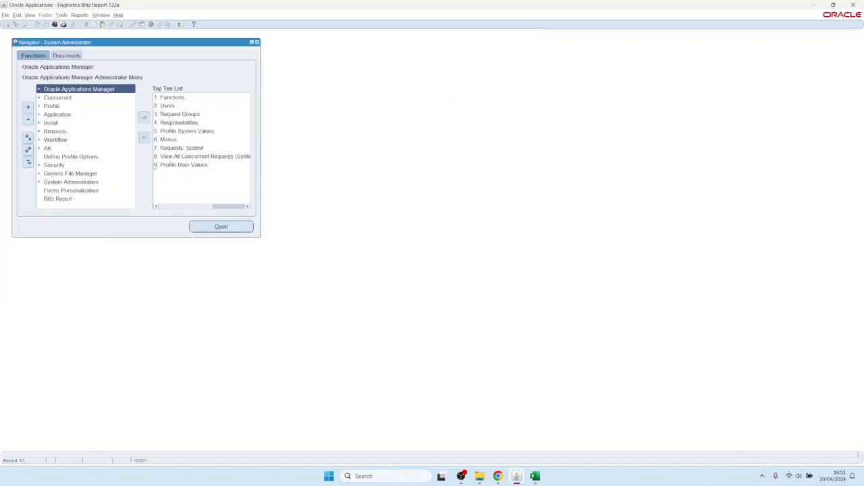
click(52, 106)
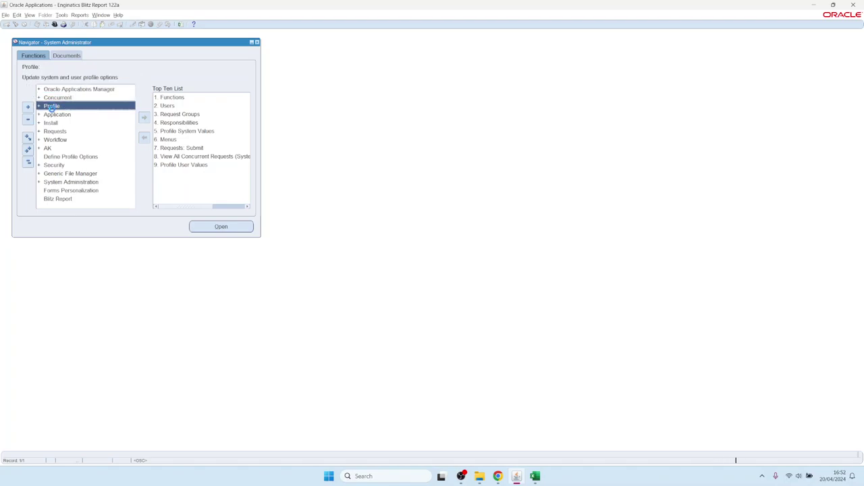
double_click(54, 109)
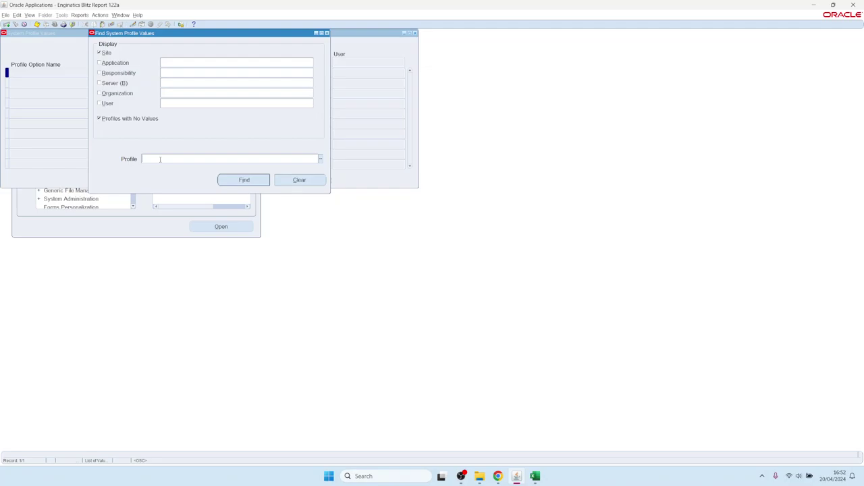
text(Blitz%)
click(205, 104)
key(Return)
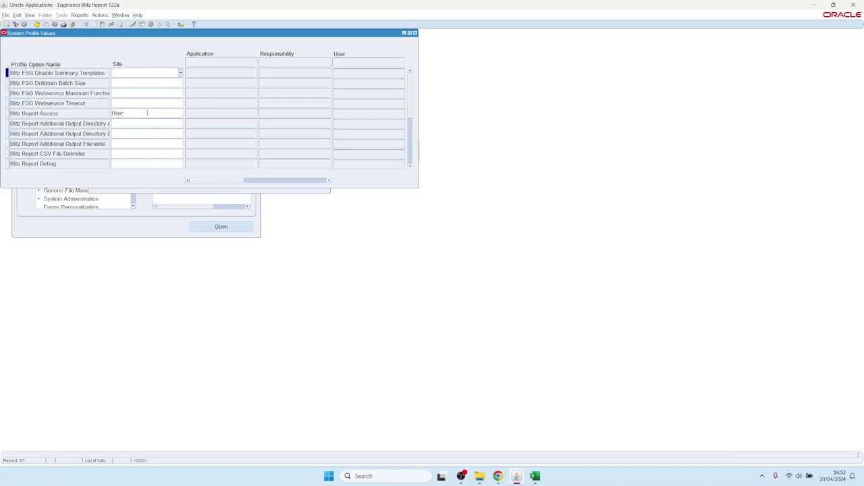
Step: Repeat the Blitz% profile search restricted to user SYSADMIN, correcting the mistyped user name
click(16, 25)
click(189, 103)
text(SY)
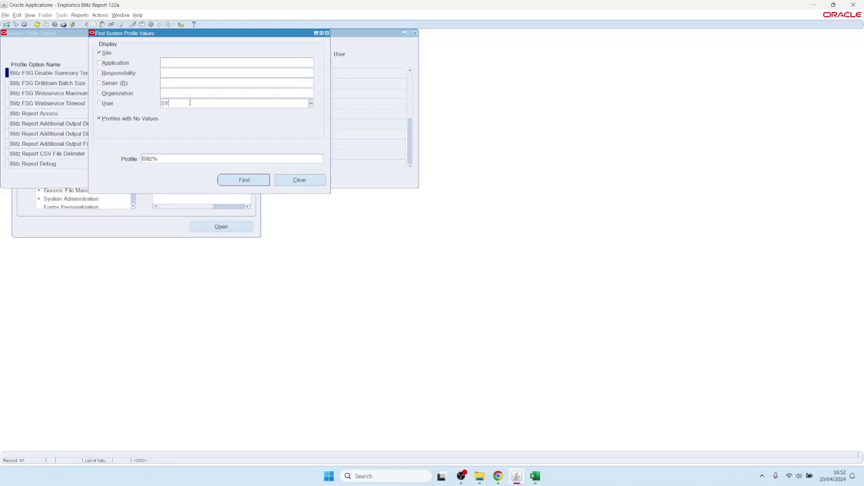
text(SDA)
key(Tab)
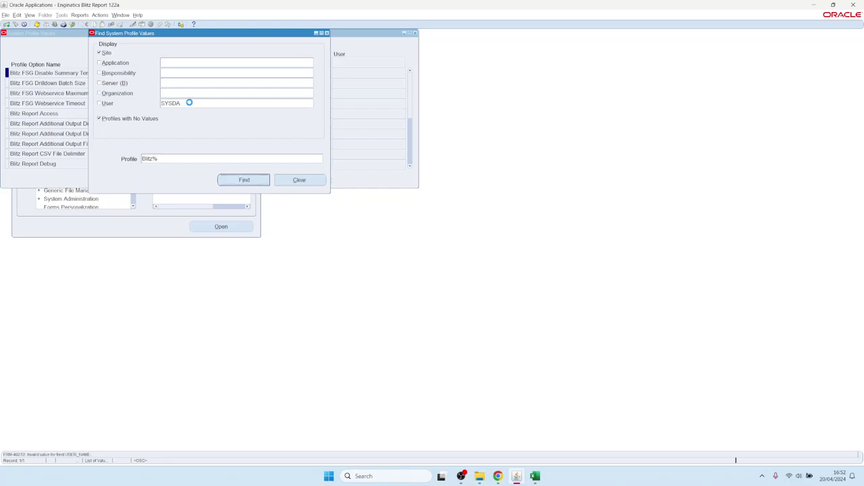
click(190, 104)
key(BackSpace)
key(BackSpace)
text(AD)
key(Return)
Step: Clear the user- and site-level Blitz Report Access values, save, and close the form
double_click(365, 115)
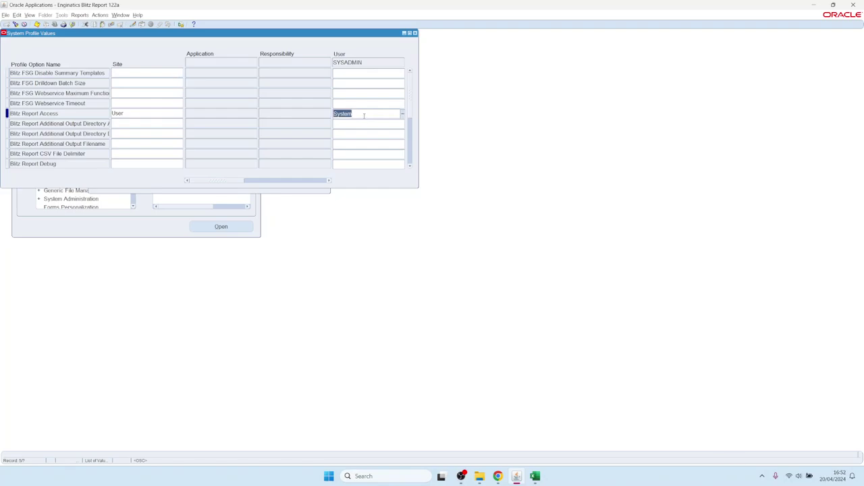
key(Delete)
click(130, 114)
double_click(131, 114)
key(Delete)
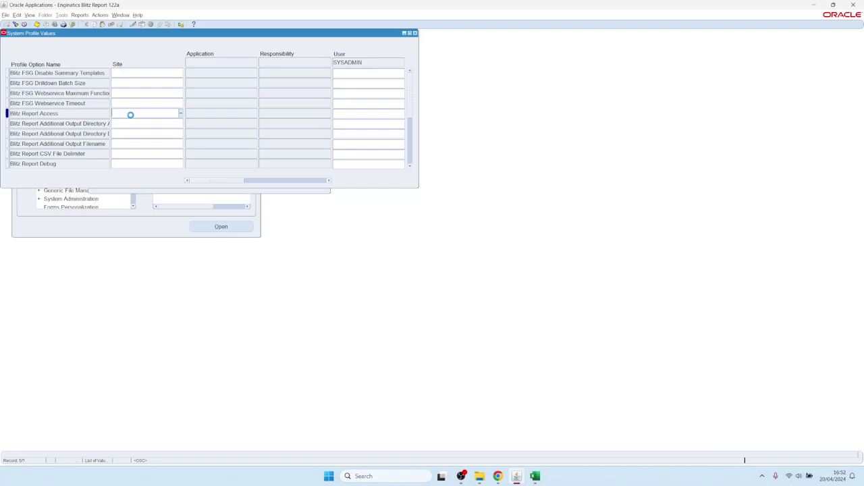
key(ctrl+s)
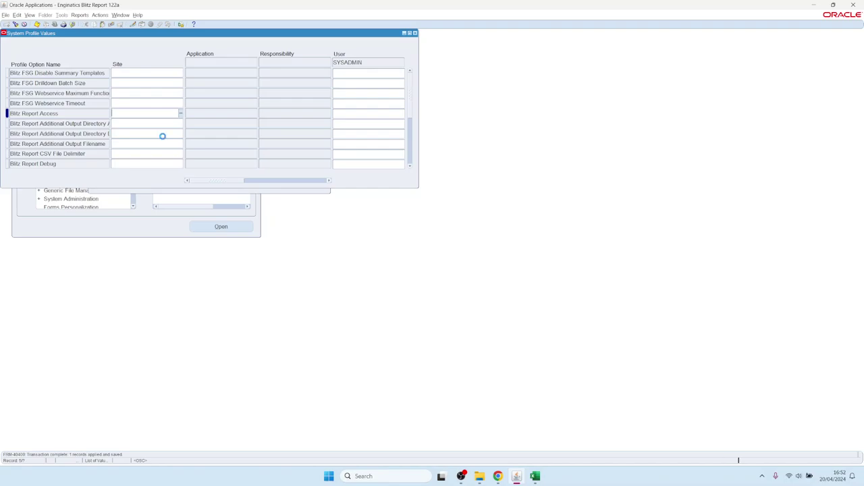
key(F4)
key(alt+f)
key(Escape)
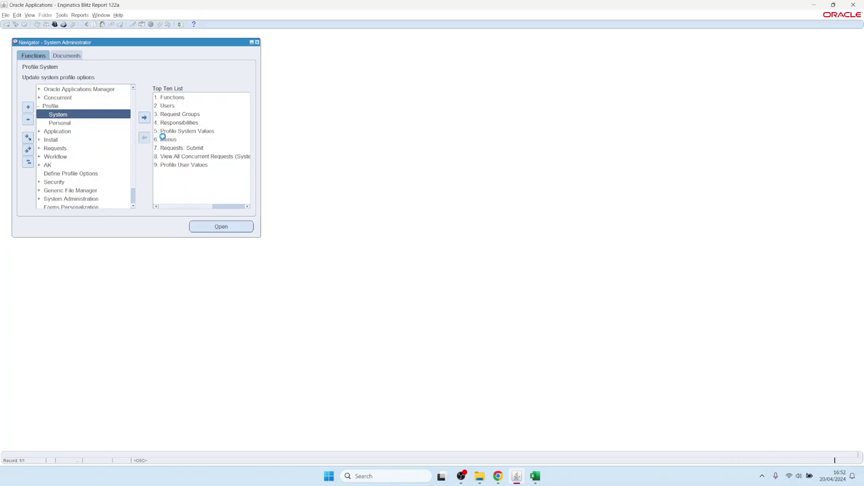
Step: Switch to General Ledger, Vision Operations (USA), then bring the browser's Developer Guide forward
text(general Ledger%)
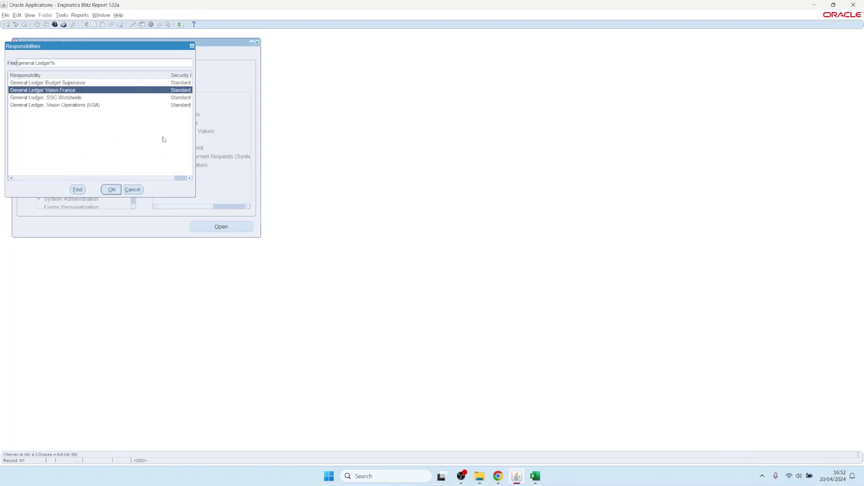
key(Down)
key(Down)
key(Up)
key(Up)
key(Down)
key(Down)
key(Return)
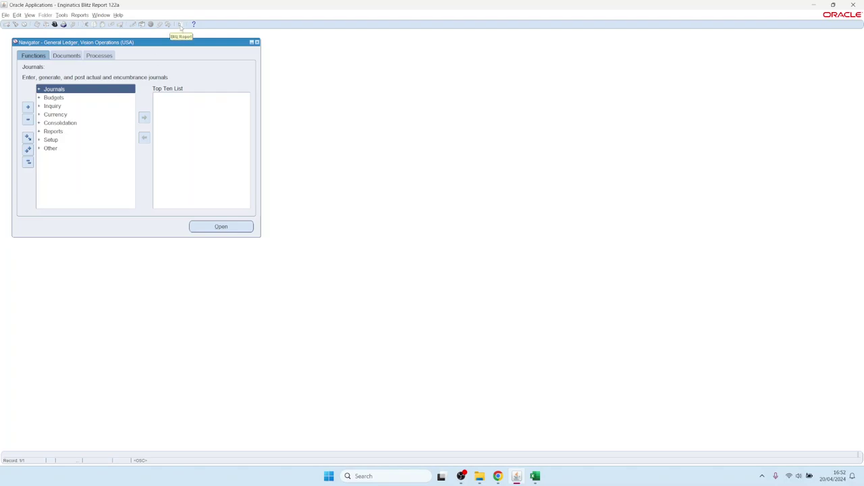
click(180, 25)
click(498, 476)
Step: Read section 1.9 Security and user profiles, follow its Assignments link, and go back
click(68, 8)
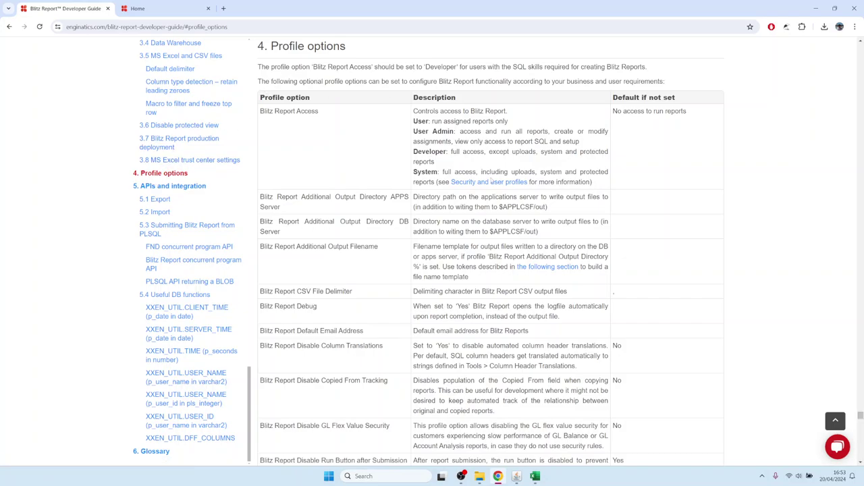
click(491, 181)
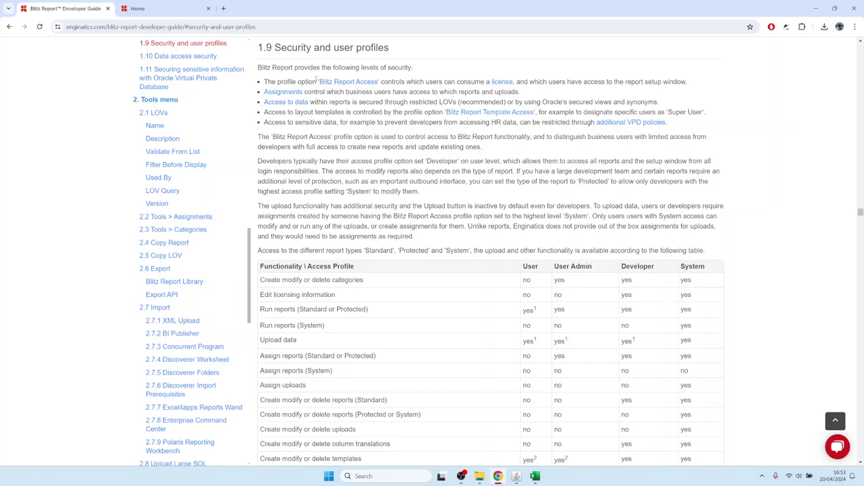
drag(319, 81, 378, 82)
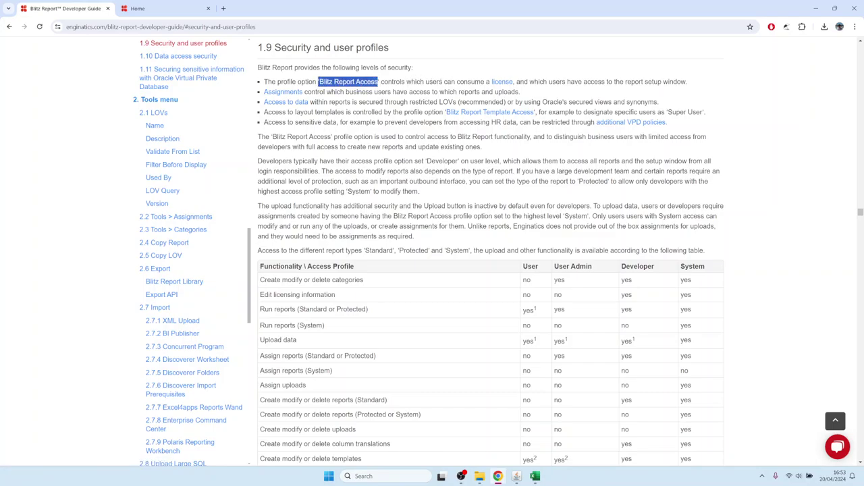
click(336, 96)
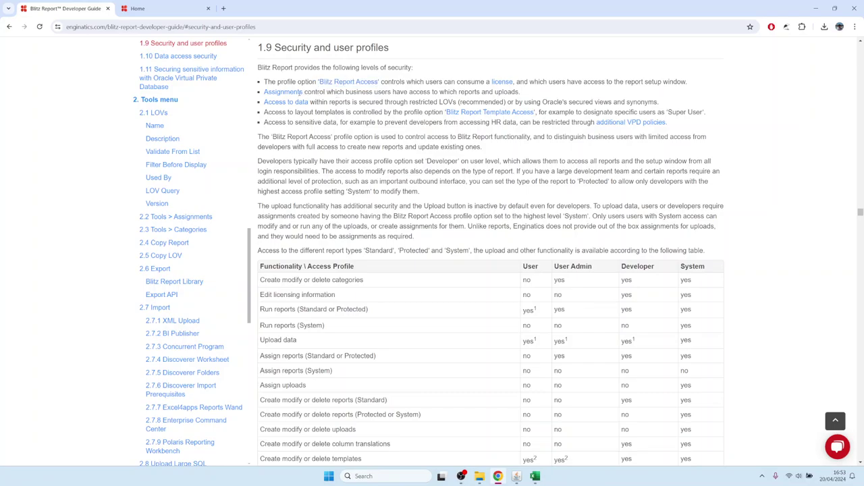
drag(302, 92, 263, 92)
click(279, 97)
click(279, 97)
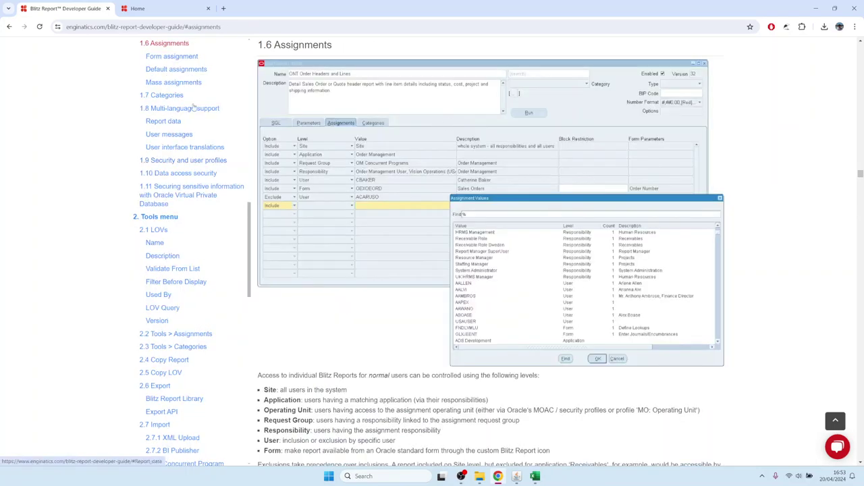
click(9, 27)
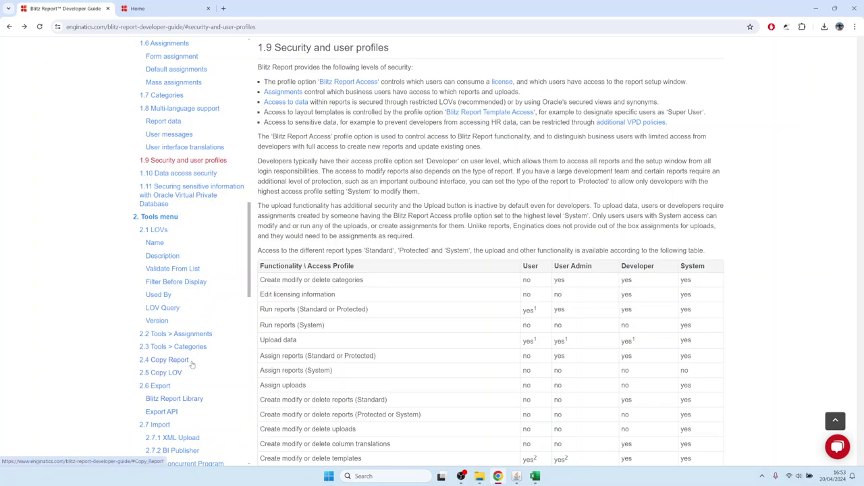
Step: Open section 2.13 User license assignment from the guide's sidebar
scroll(192, 365, down, 10)
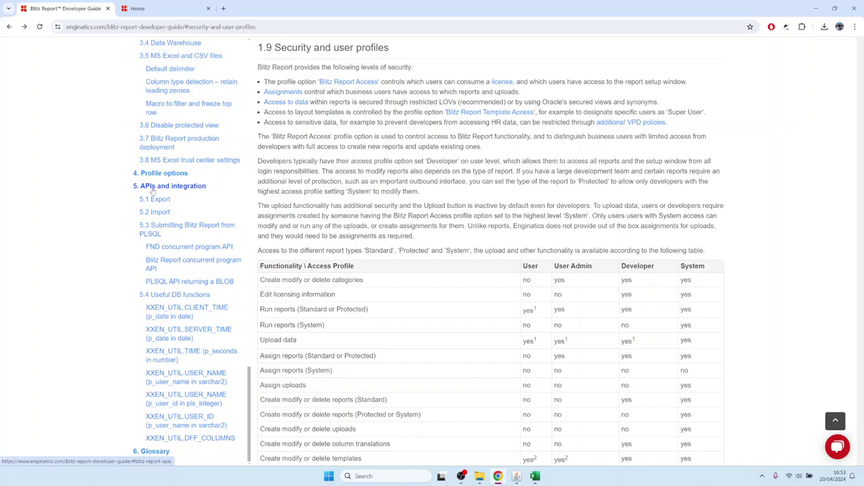
scroll(159, 162, up, 3)
scroll(162, 152, up, 4)
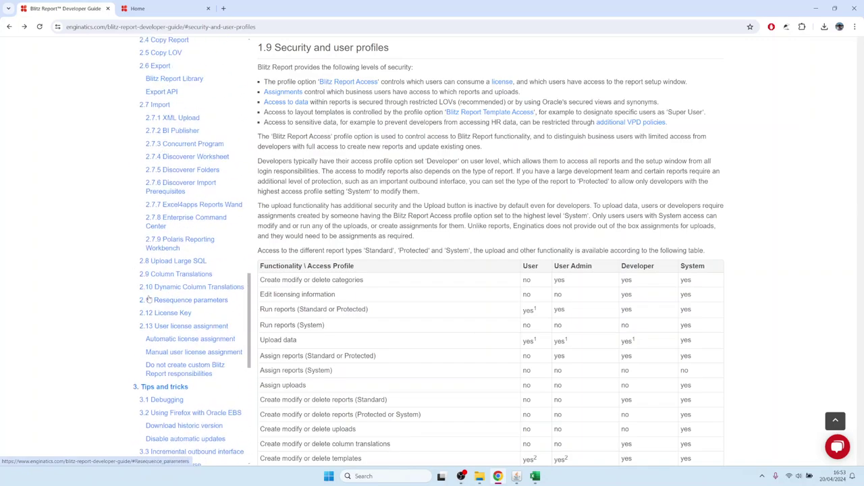
click(181, 330)
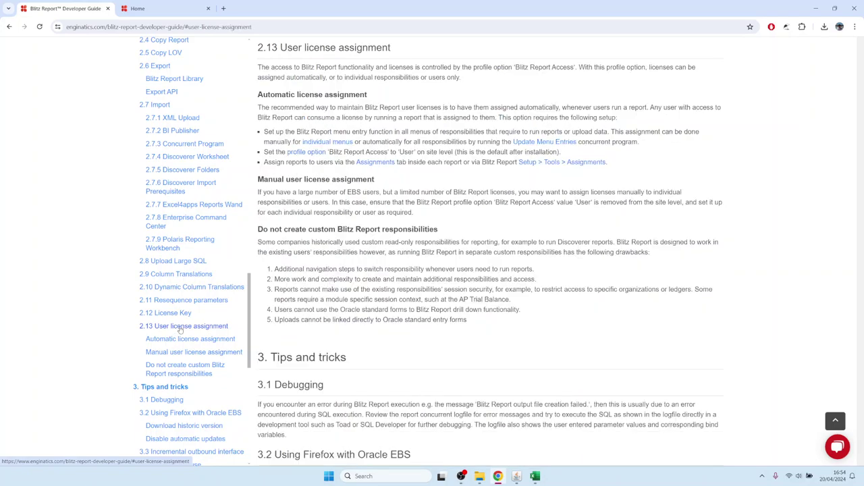